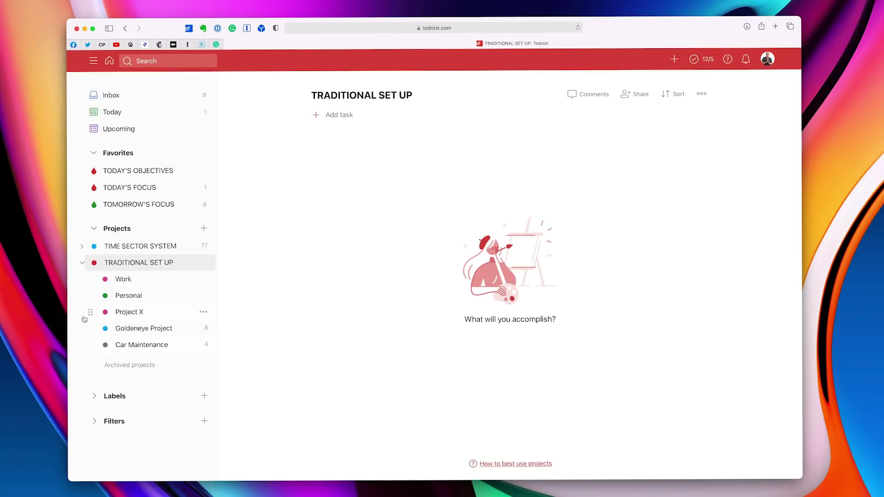
- Nest Project X under the Work project, and Goldeneye Project and Car Maintenance under the Personal project
drag(90, 311, 122, 292)
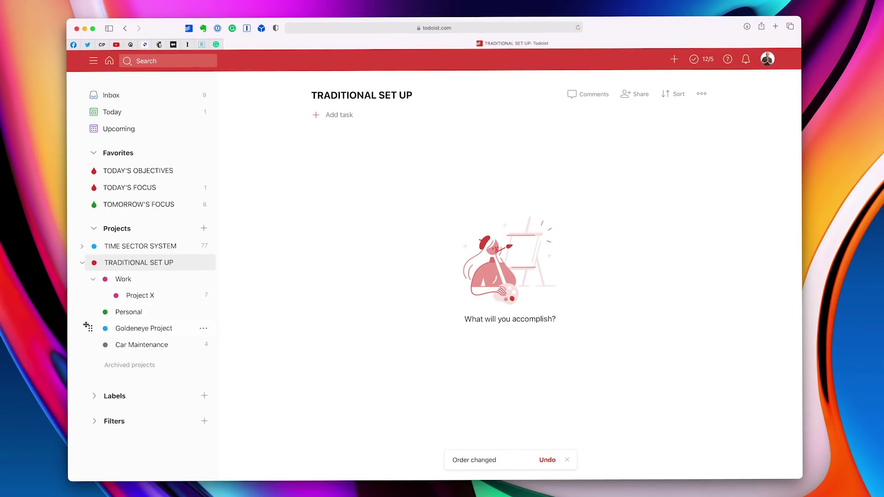
drag(90, 329, 105, 346)
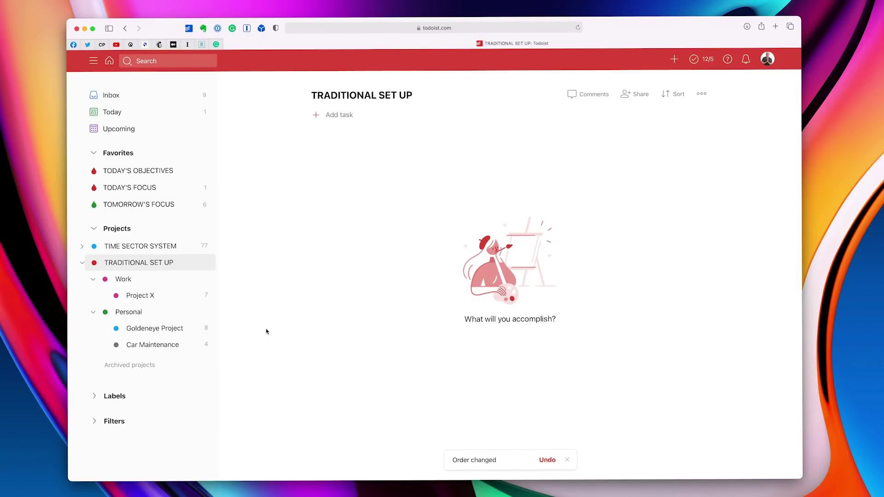
- Collapse and re-expand the Personal and Work projects, and open the Project X task list
click(93, 315)
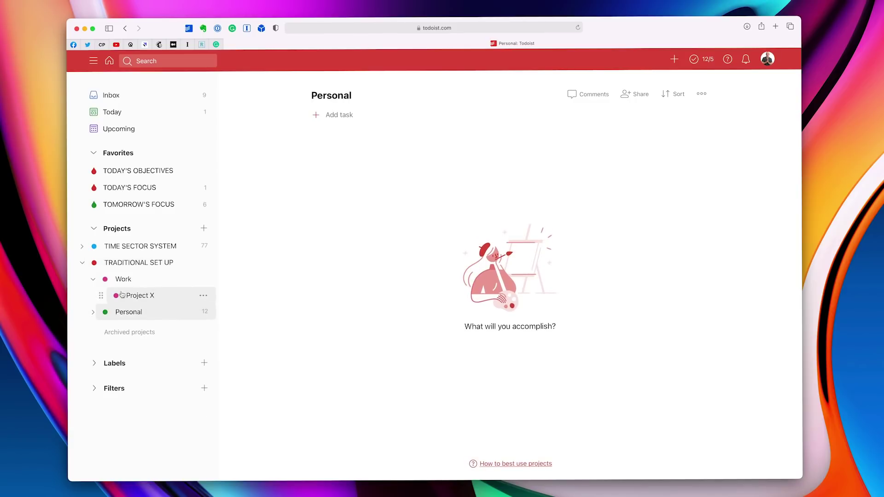
click(92, 279)
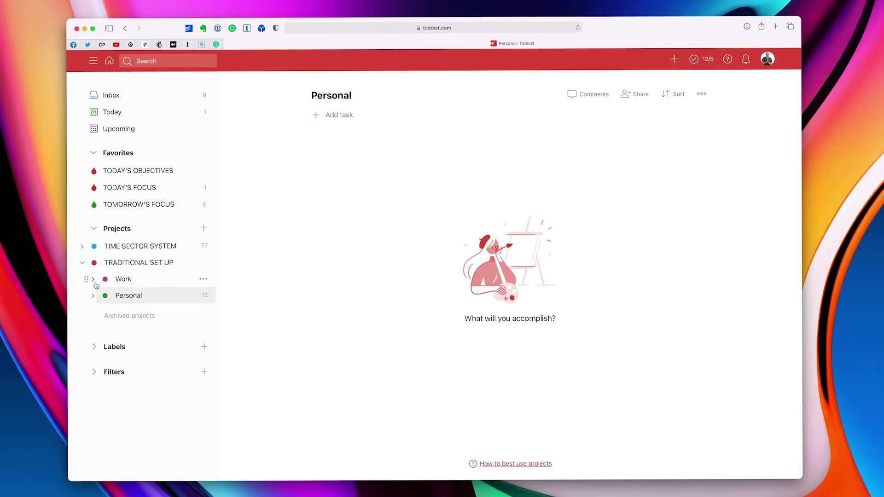
click(94, 280)
click(94, 315)
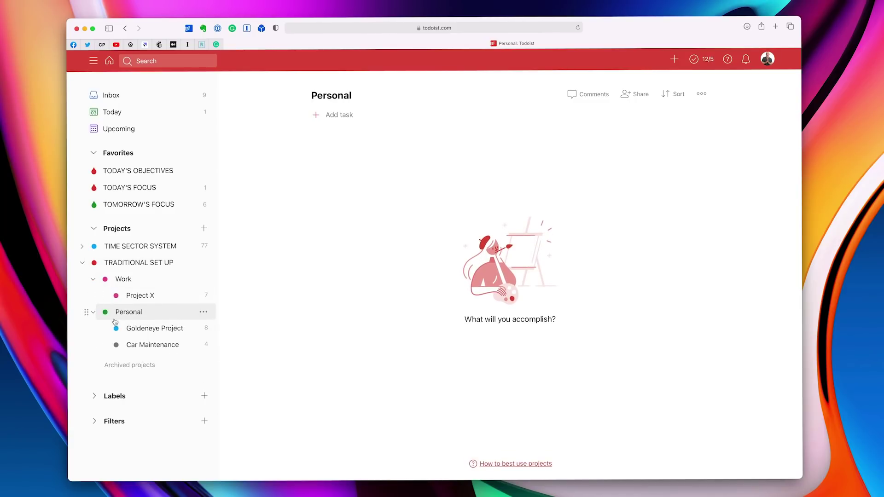
click(147, 300)
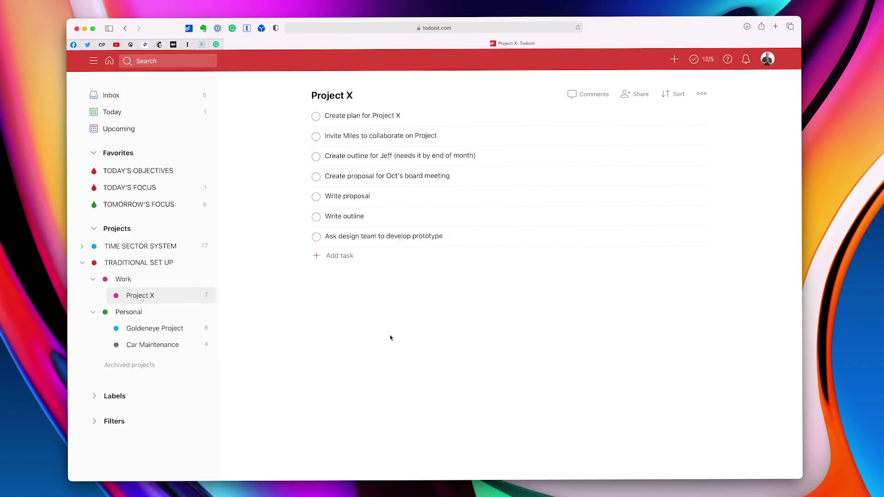
- Open the Inbox and move its first two tasks into the Work project
click(124, 97)
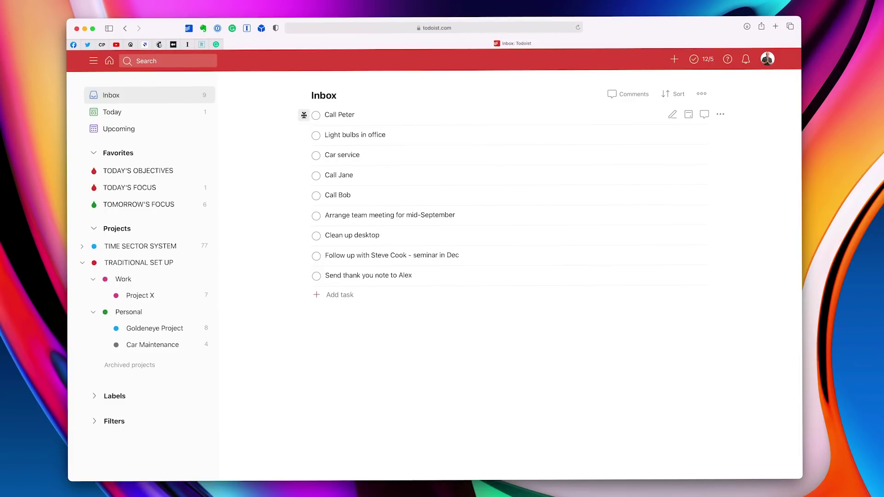
drag(304, 115, 138, 279)
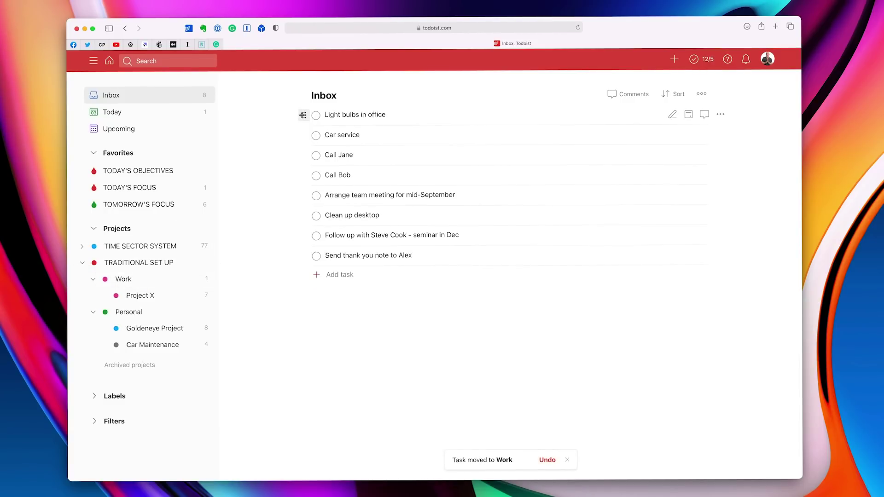
drag(303, 115, 110, 279)
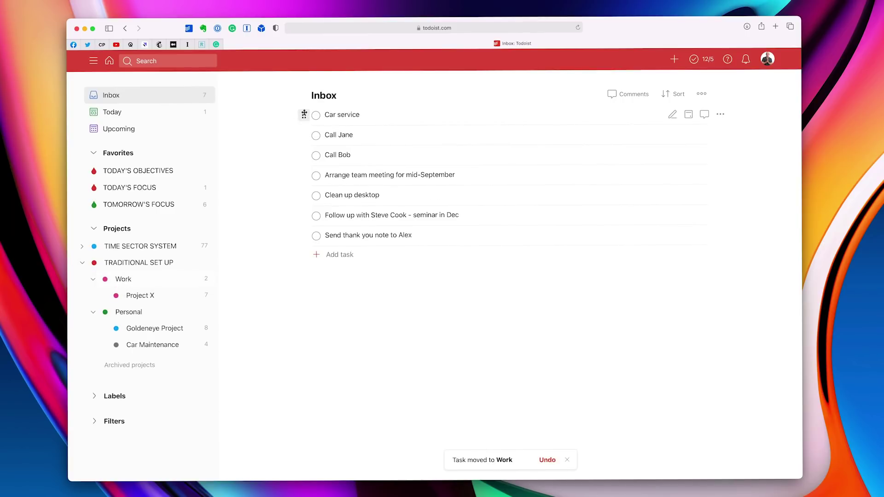
mouse_move(304, 114)
mouse_down()
mouse_move(272, 255)
mouse_move(184, 345)
mouse_move(295, 150)
mouse_move(300, 116)
mouse_up()
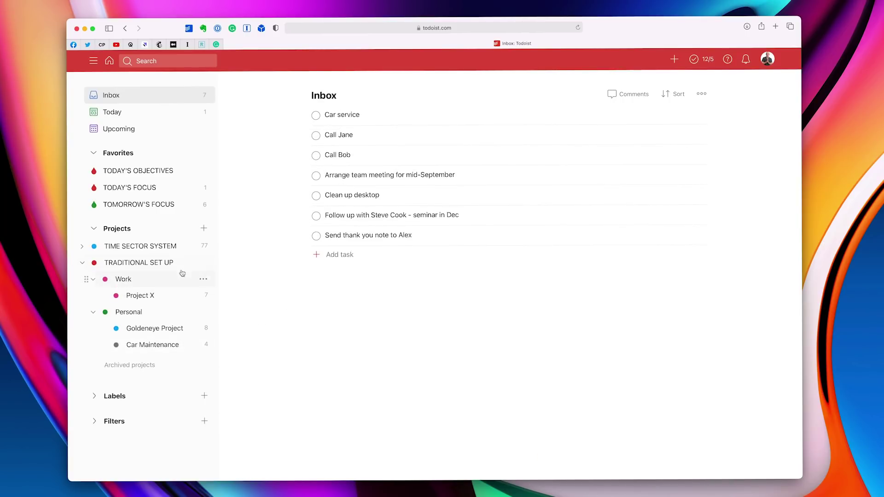
- Open the Work project and move both of its tasks back to the Inbox
click(126, 283)
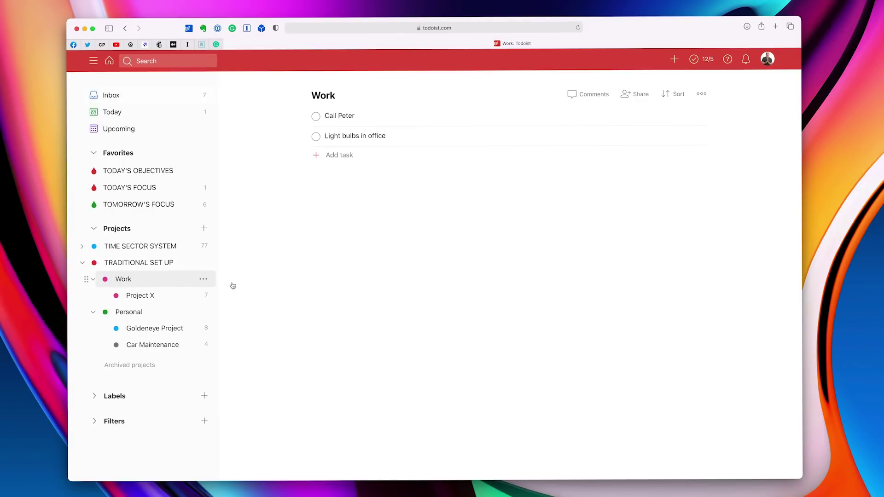
click(304, 118)
drag(303, 118, 141, 97)
drag(304, 116, 151, 95)
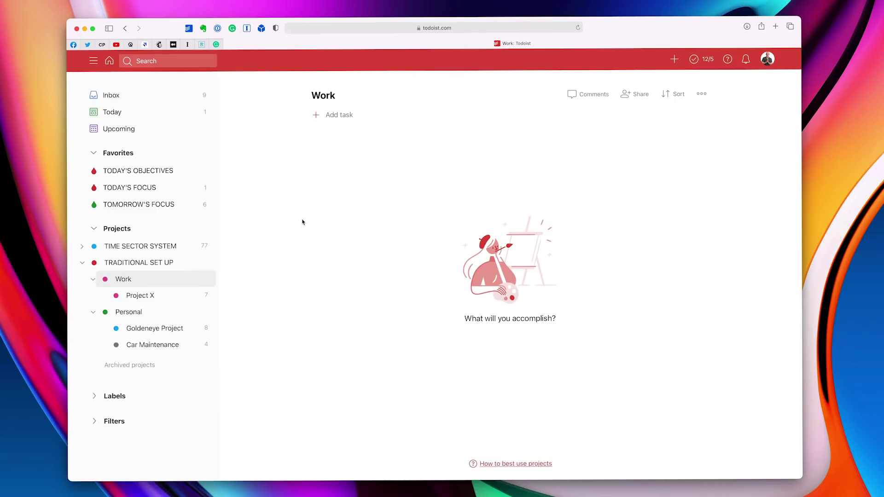
- View Project X's tasks, and switch the expanded project group from TRADITIONAL SET UP to TIME SECTOR SYSTEM
click(162, 297)
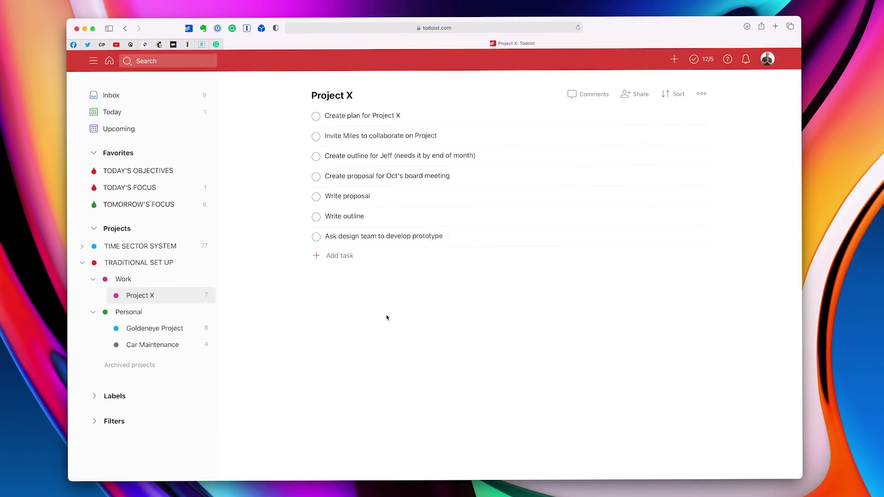
click(82, 263)
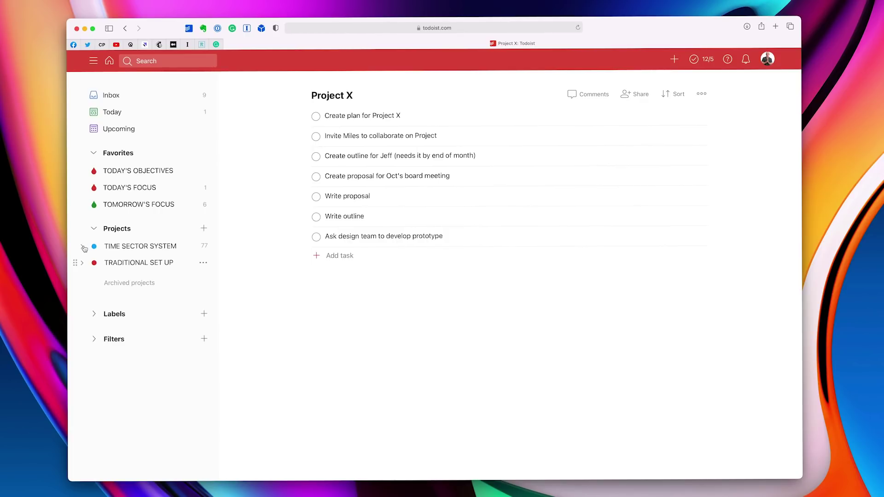
click(127, 245)
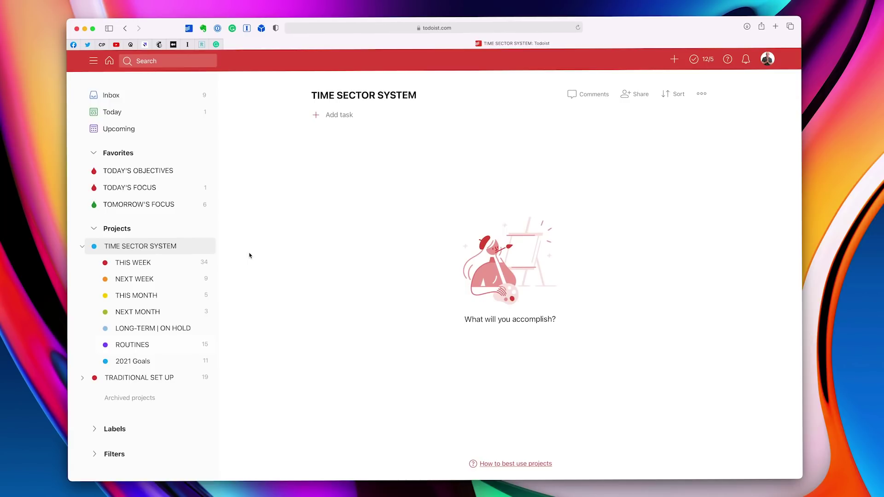
- Examine the recurring tasks and their due dates in the THIS WEEK project, and collapse its Recurring Areas of Focus section
click(135, 266)
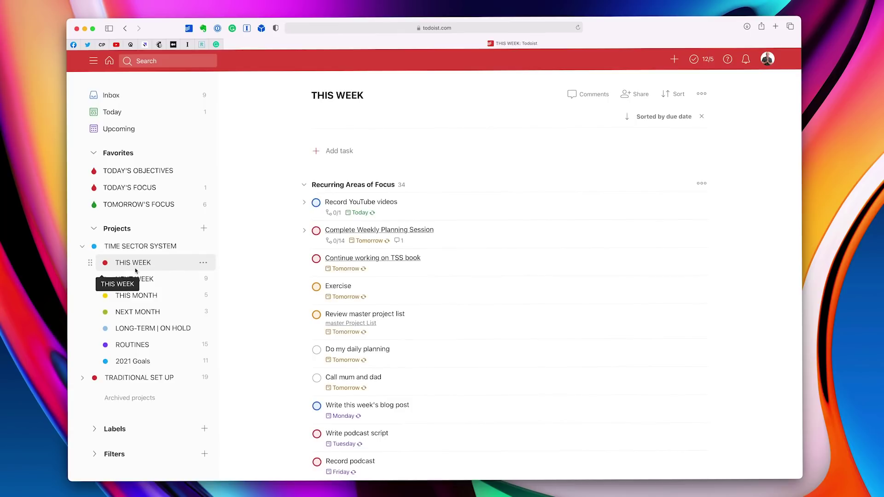
scroll(347, 281, down, 3)
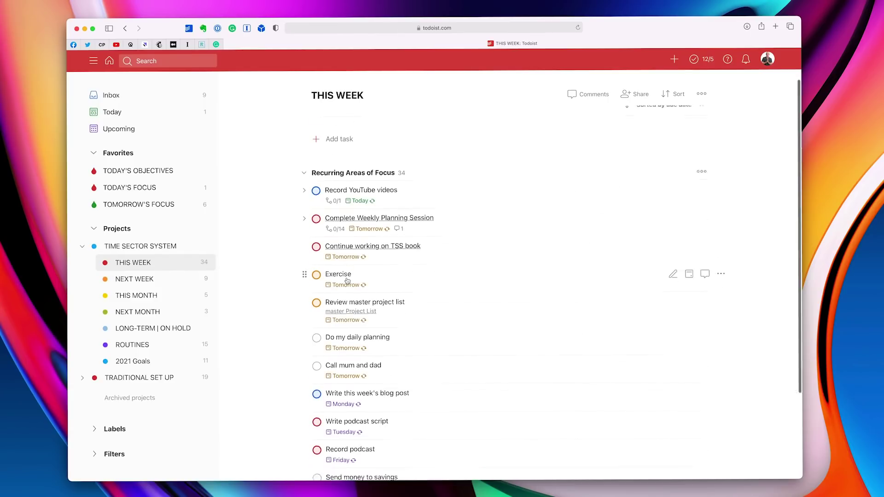
scroll(347, 281, up, 3)
scroll(347, 281, down, 2)
scroll(347, 281, down, 2)
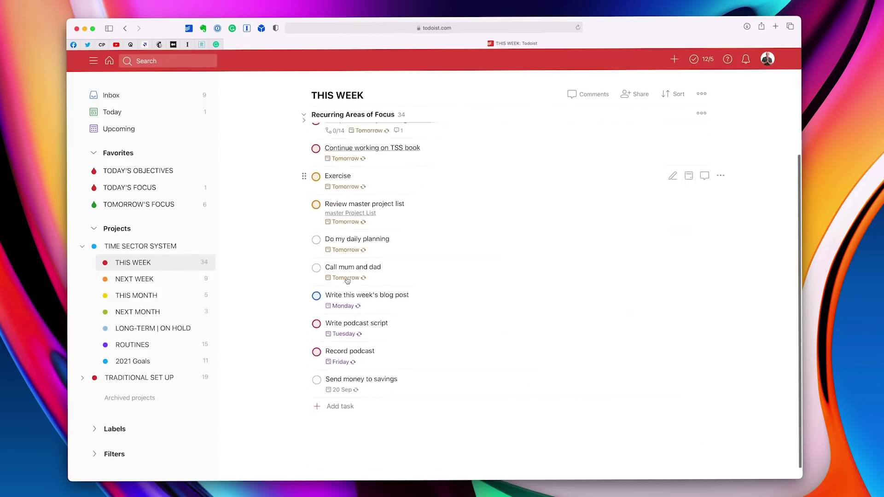
scroll(347, 281, up, 3)
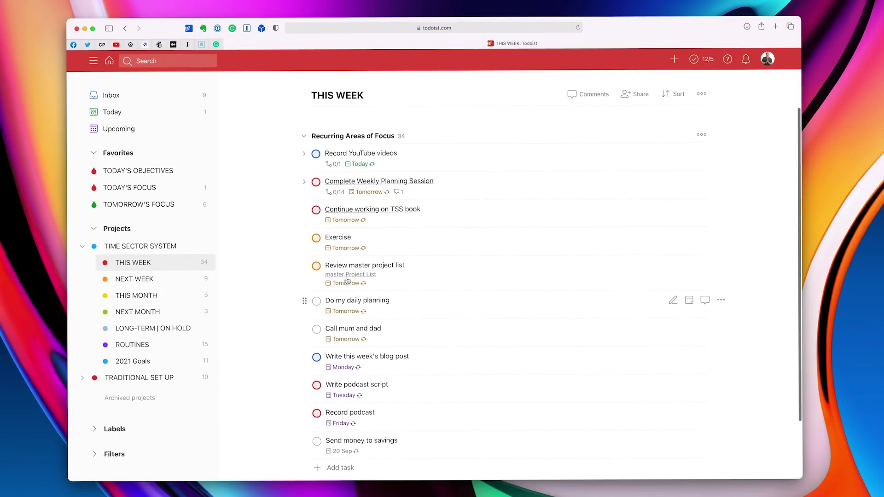
scroll(347, 281, up, 1)
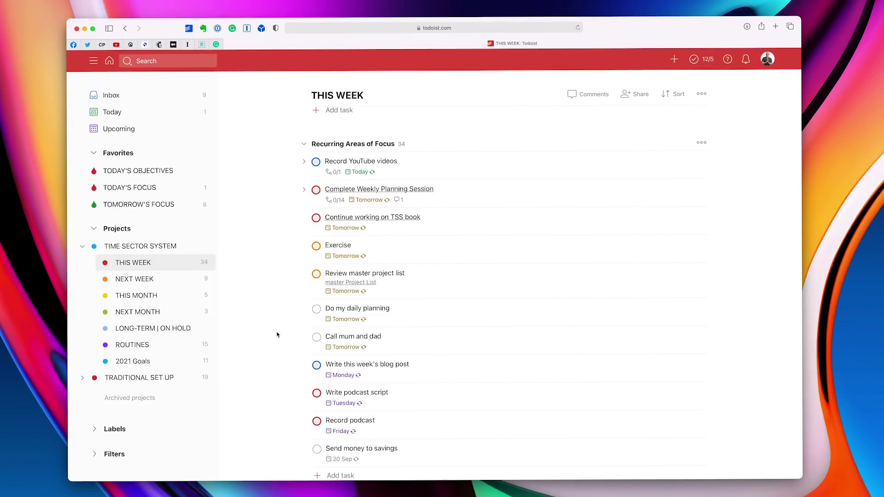
scroll(276, 333, down, 1)
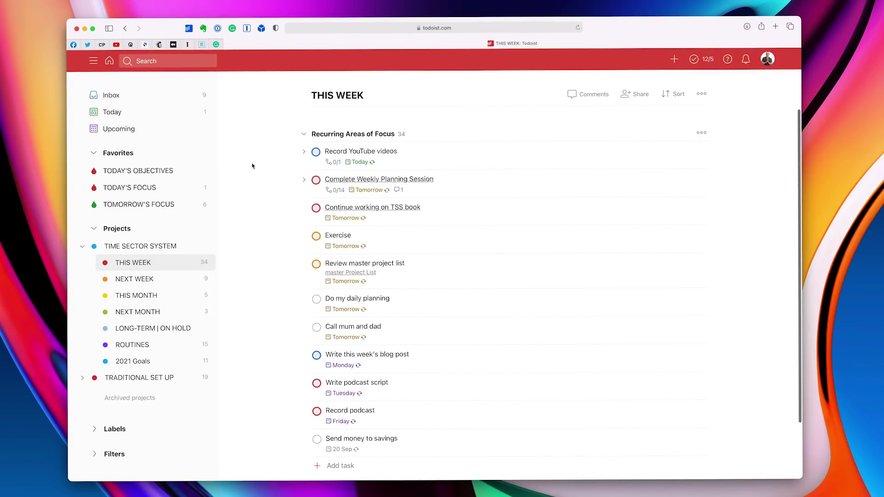
scroll(253, 166, up, 2)
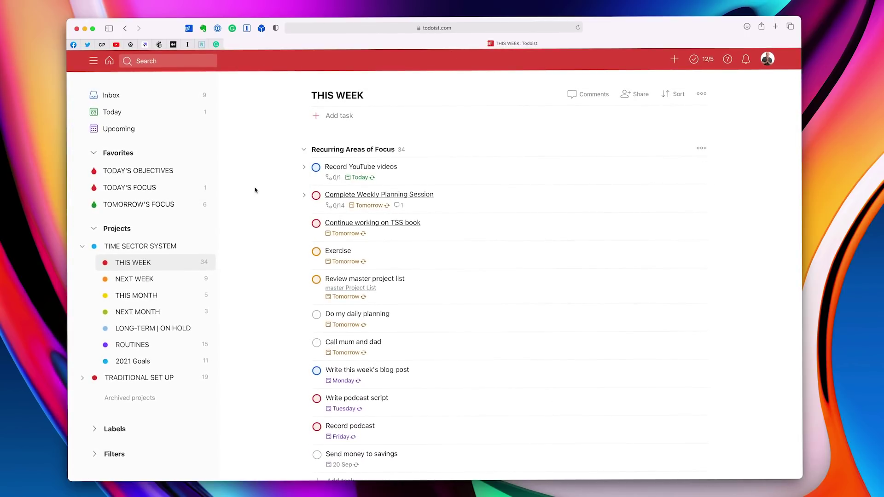
click(305, 150)
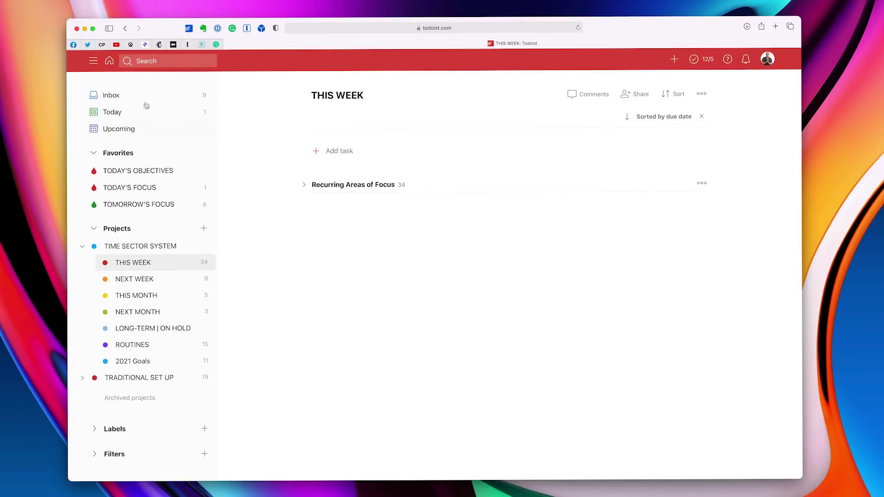
- Rename the Inbox task "Car service" as "Book Car in for service" and save it
click(110, 97)
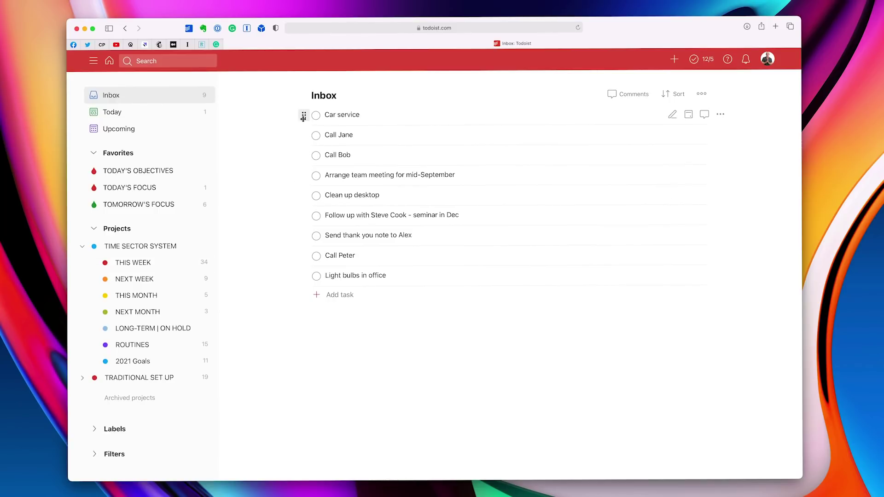
click(347, 119)
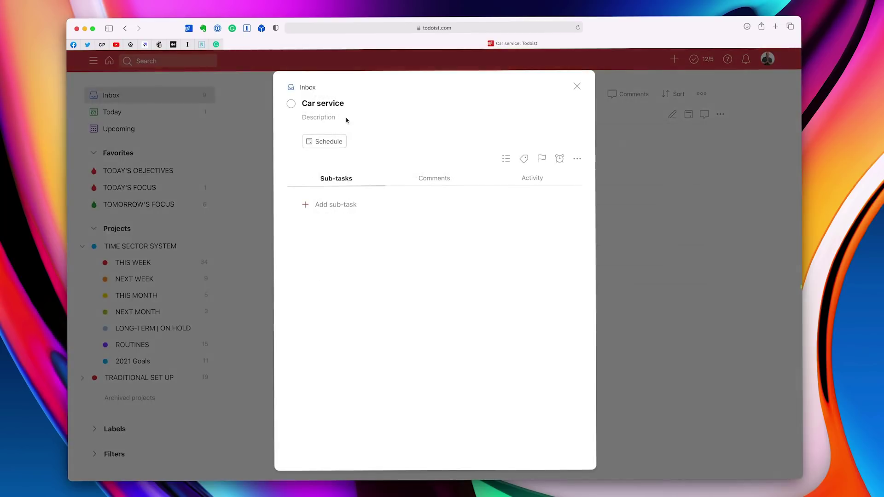
click(303, 101)
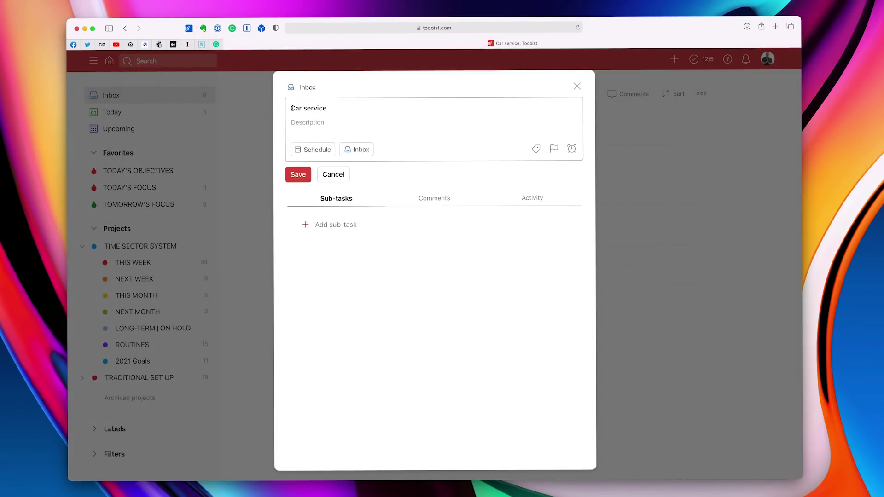
text(Book)
click(322, 108)
text(ib)
key(BackSpace)
text(n)
key(BackSpace)
key(BackSpace)
text(n for)
click(295, 181)
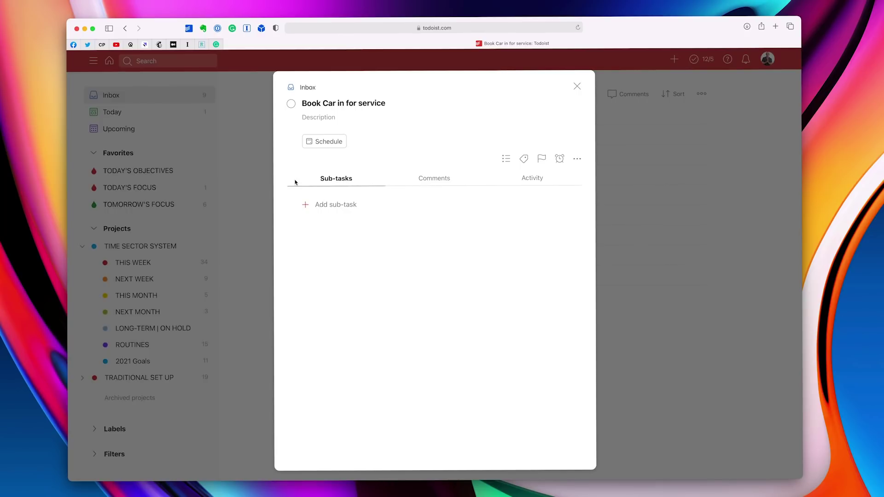
- Schedule the car service task for Monday 6 September, move it to the NEXT WEEK project and close its details
click(319, 142)
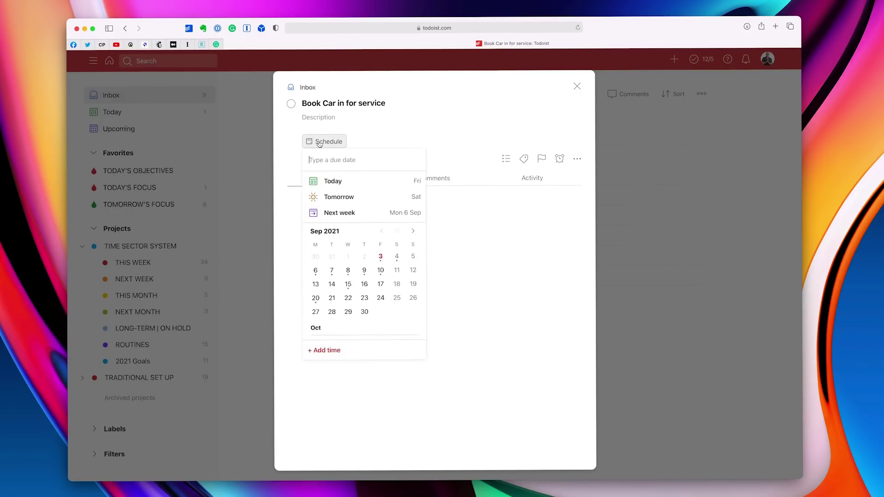
click(316, 272)
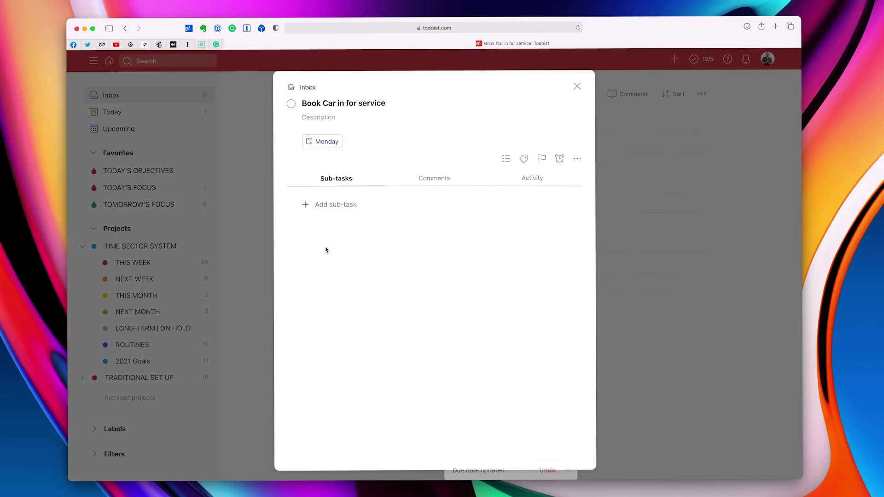
click(504, 161)
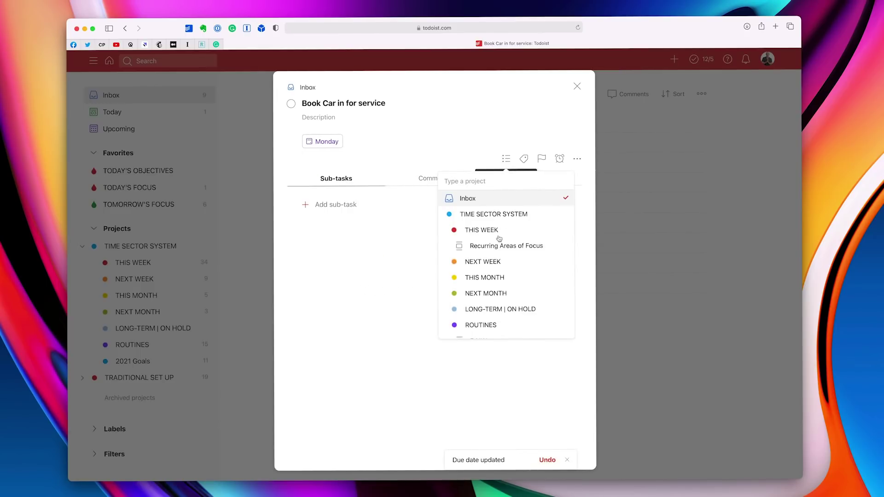
click(496, 261)
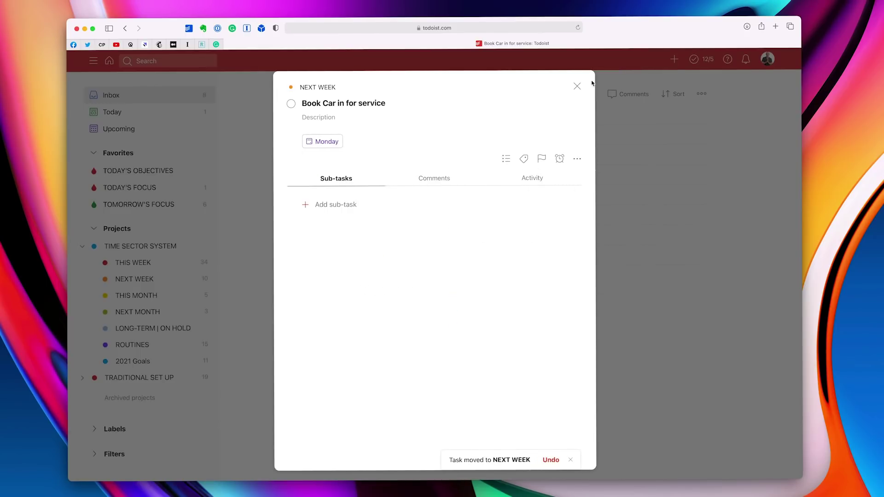
click(579, 87)
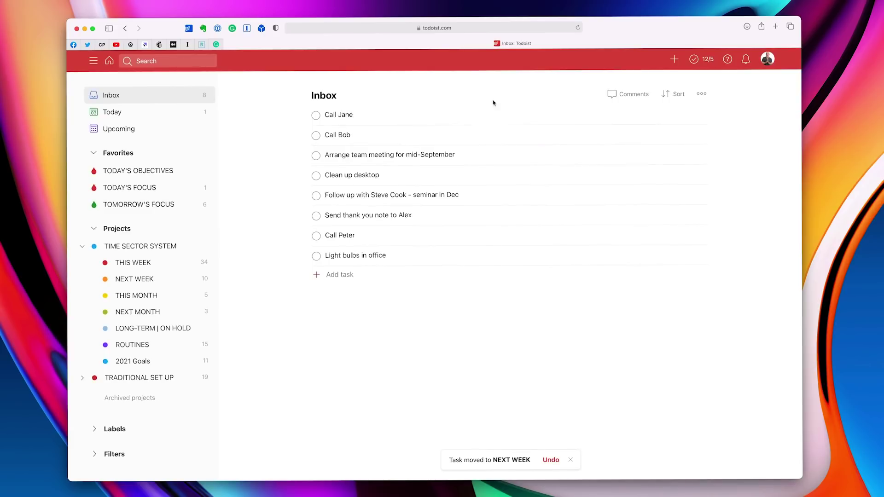
- Schedule the first two call tasks in the Inbox for 4 September and move both to the THIS WEEK project
shift+click(389, 118)
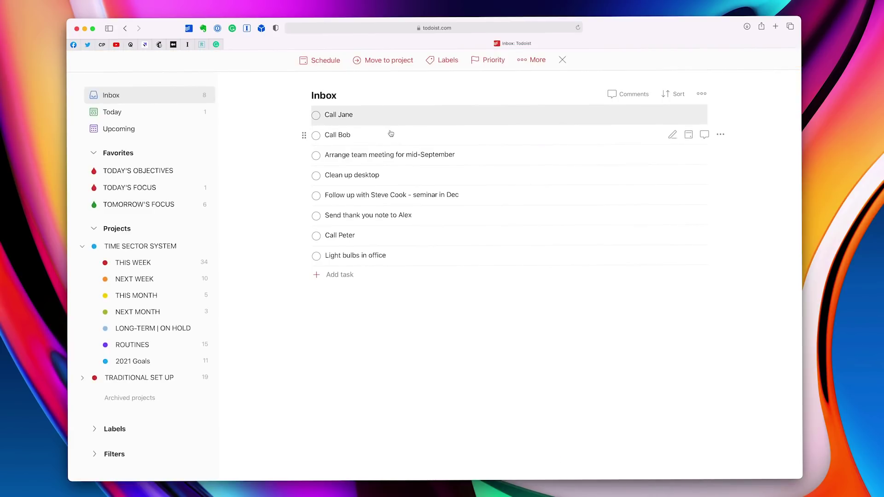
shift+click(391, 134)
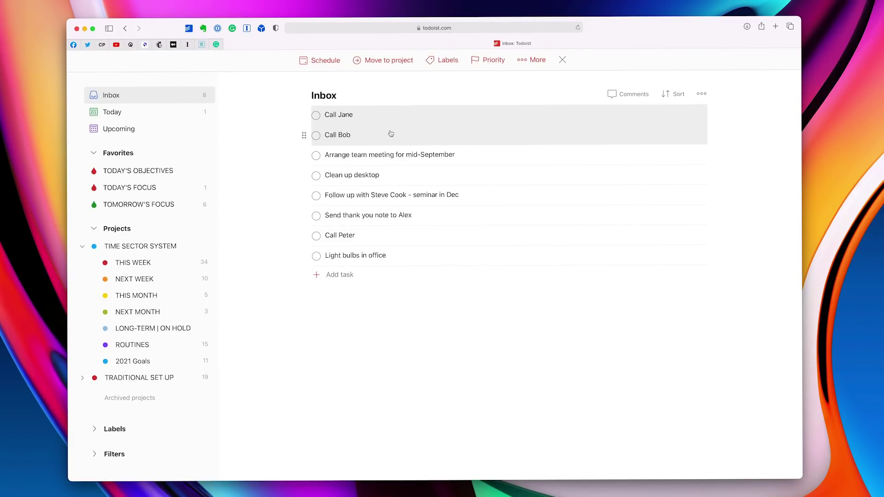
click(331, 61)
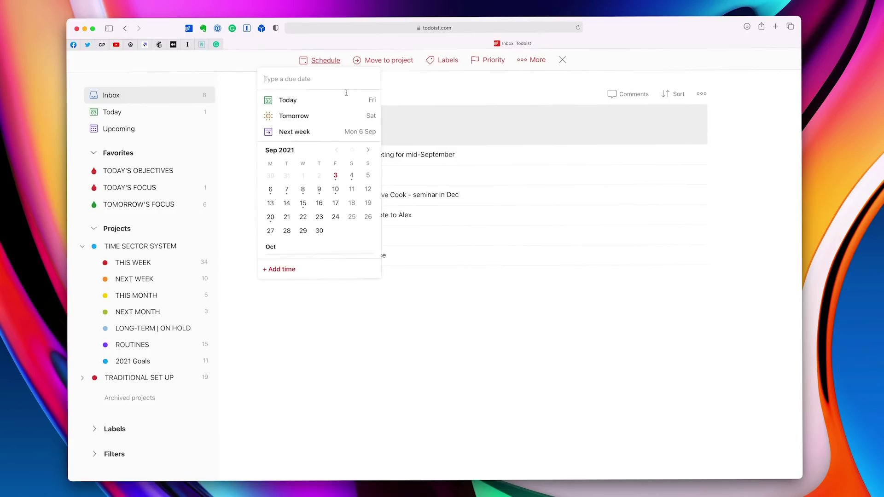
click(352, 175)
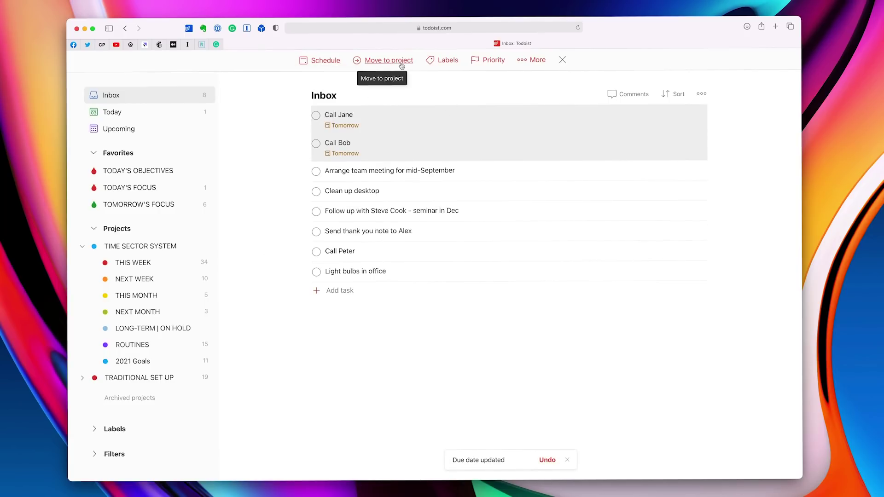
click(369, 62)
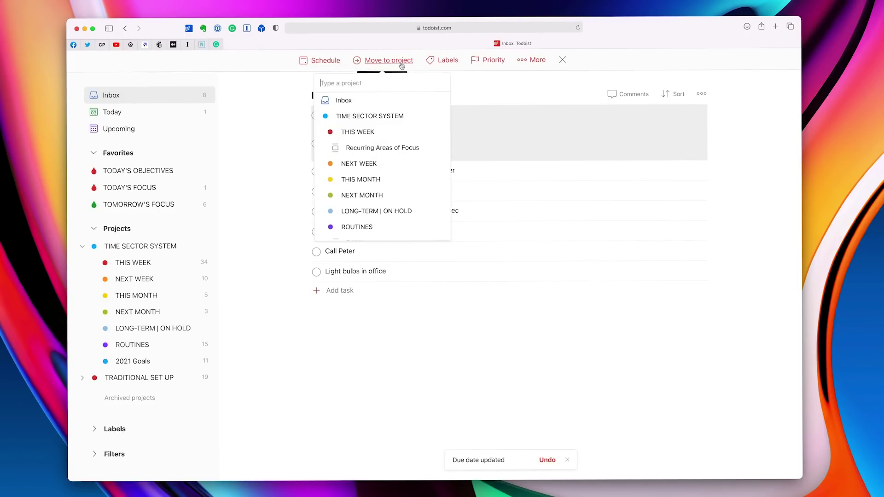
click(357, 137)
mouse_move(439, 258)
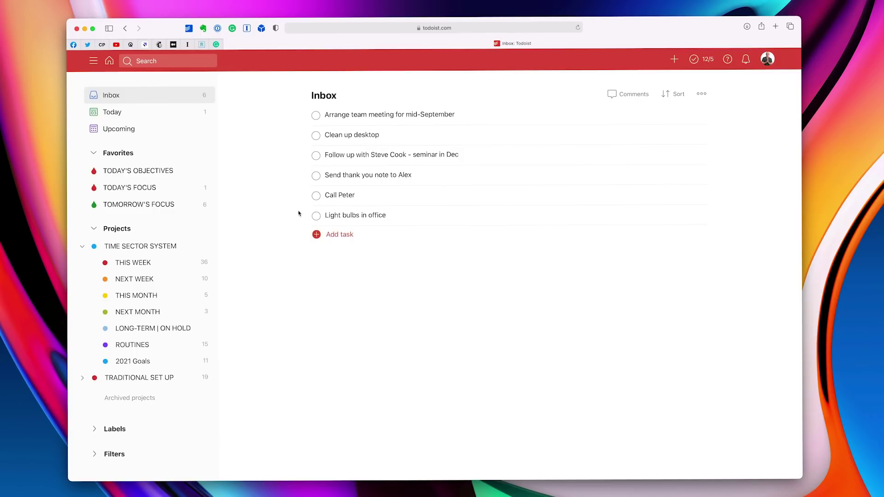
- Move "Light bulbs in office" and the remaining call task to NEXT WEEK, adding "Project X" to the call task's name
drag(306, 216, 136, 282)
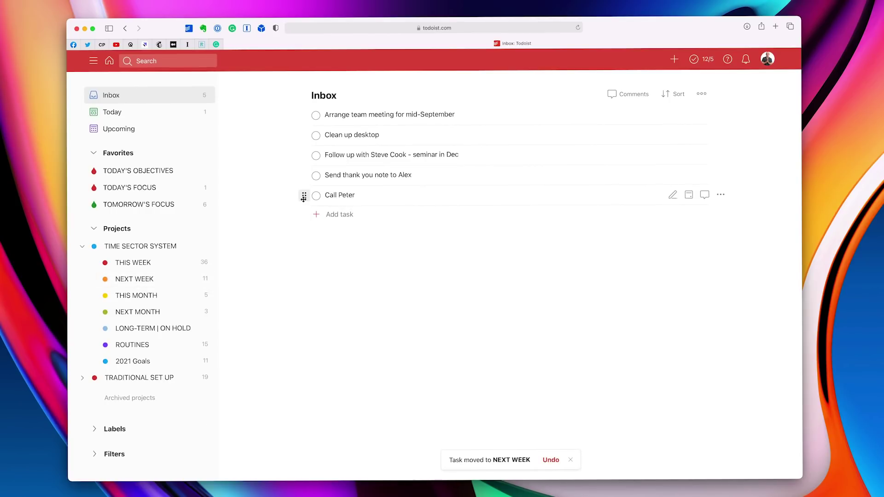
click(357, 201)
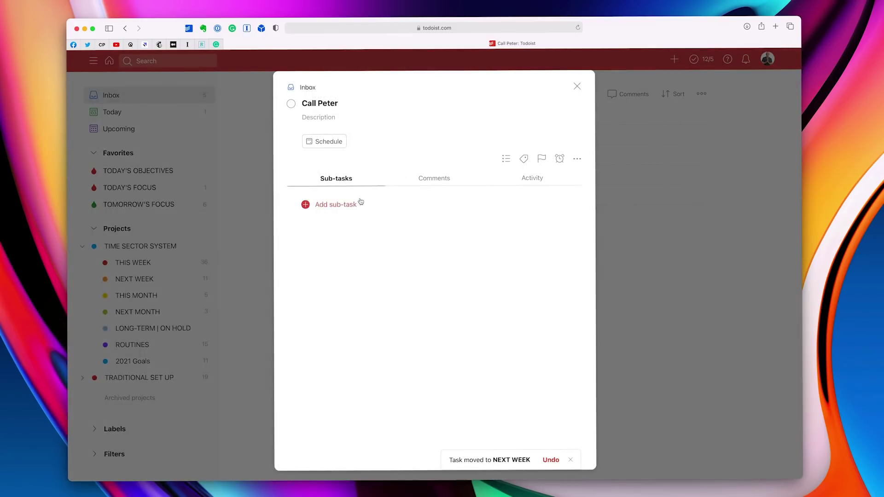
click(338, 102)
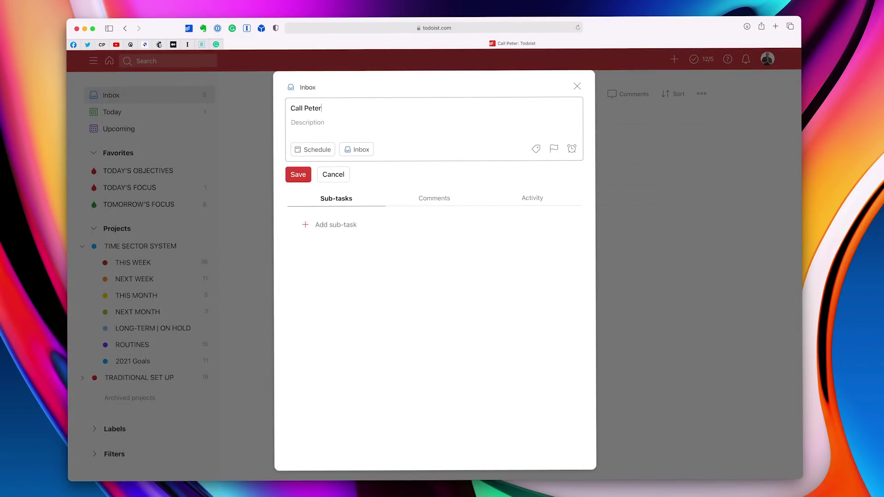
text(Project X)
click(297, 174)
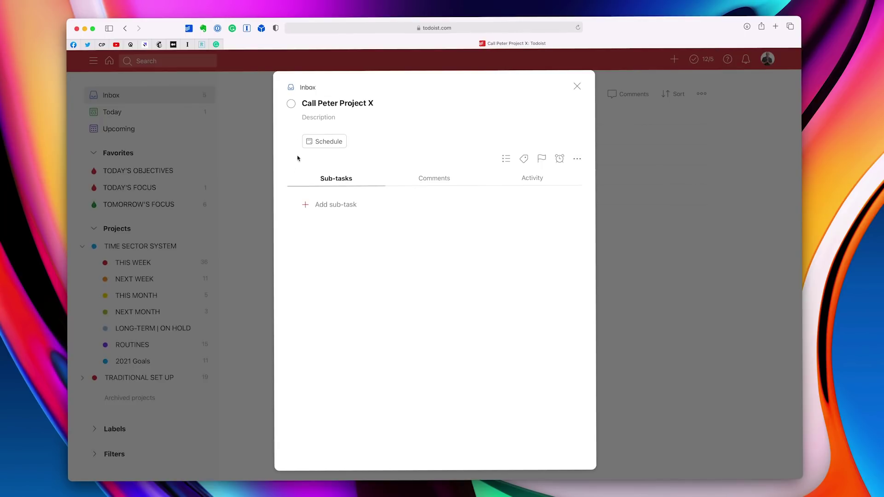
click(576, 89)
drag(304, 195, 115, 279)
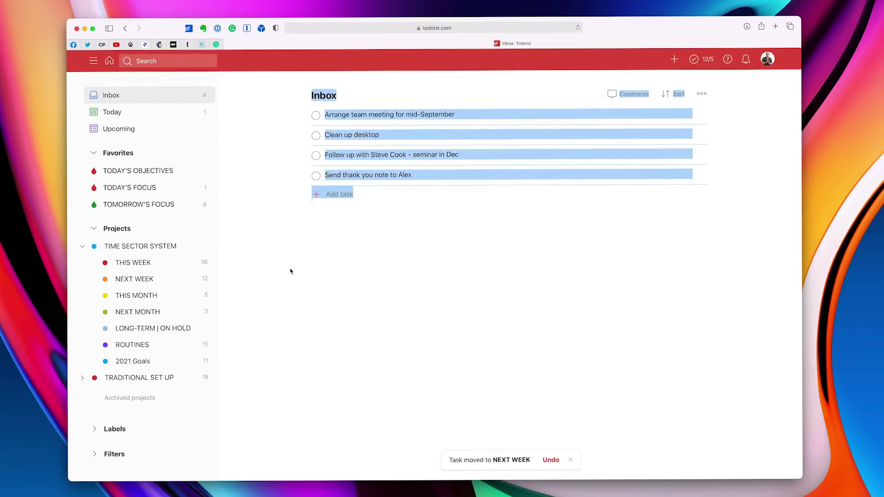
click(291, 268)
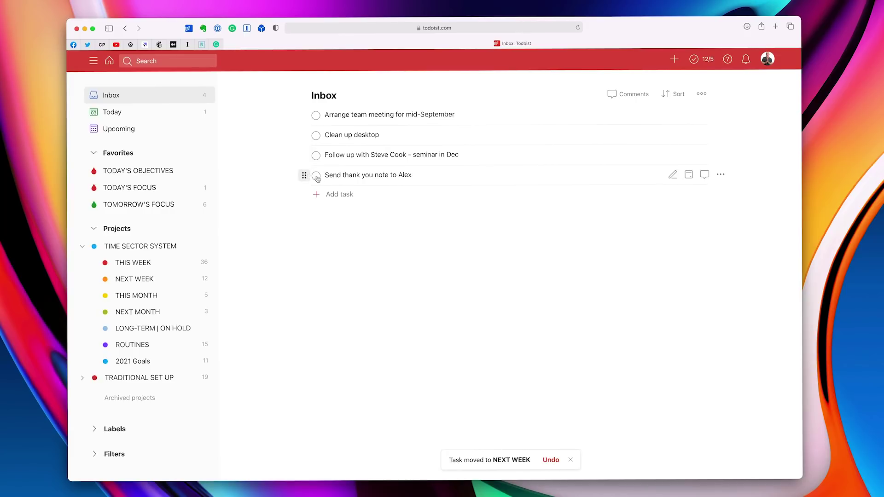
- View the thank you note task's details, and move the December seminar follow-up task from the Inbox to NEXT WEEK
click(362, 177)
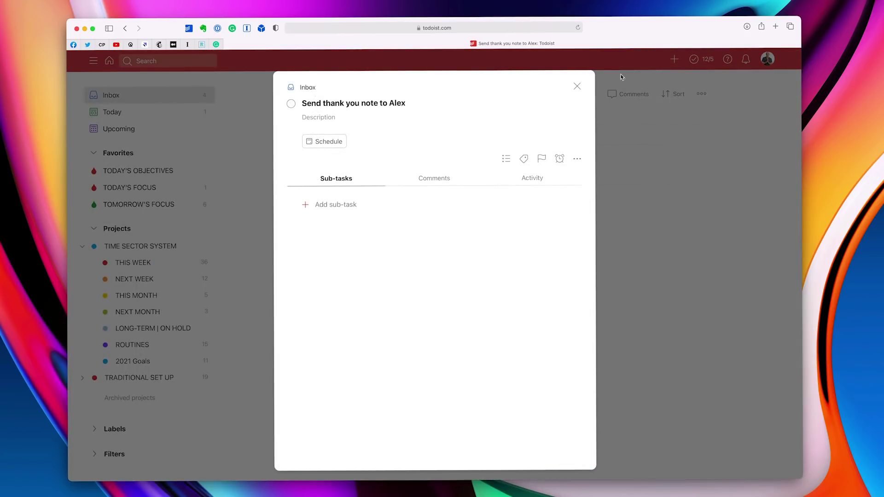
click(576, 86)
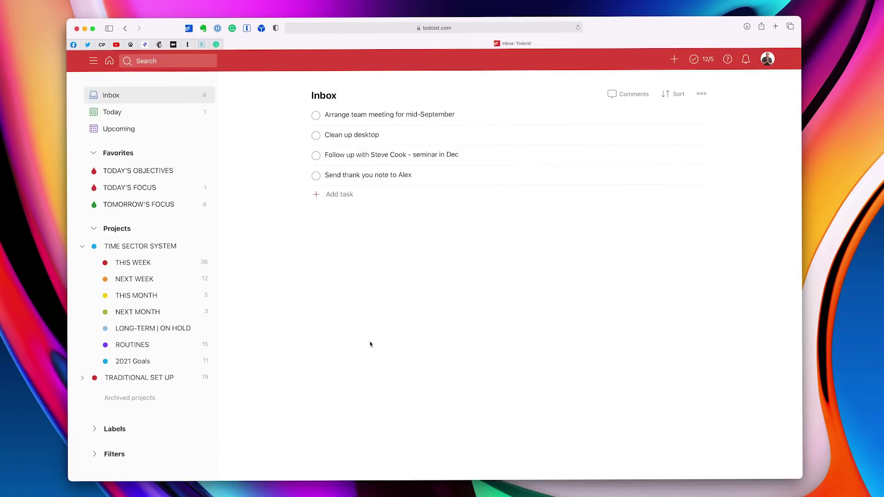
mouse_move(304, 155)
drag(303, 155, 142, 277)
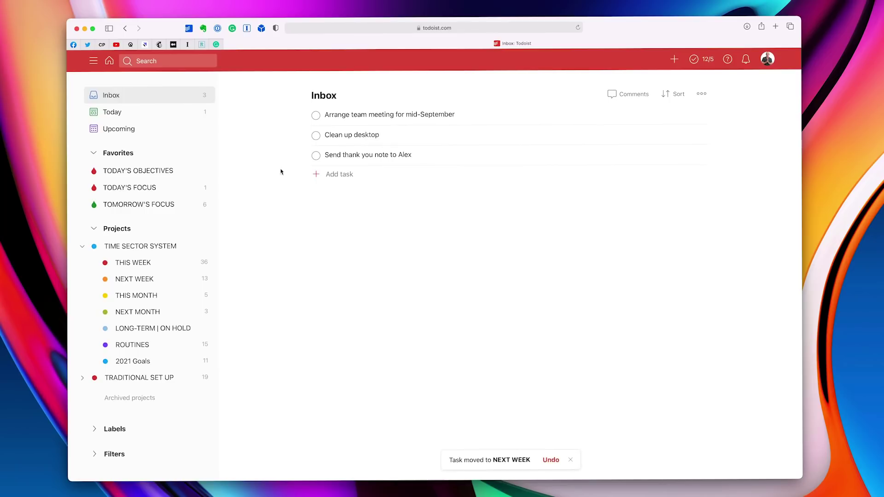
- Schedule the "Clean up desktop" task for 4 September and move it to the THIS WEEK project
click(345, 137)
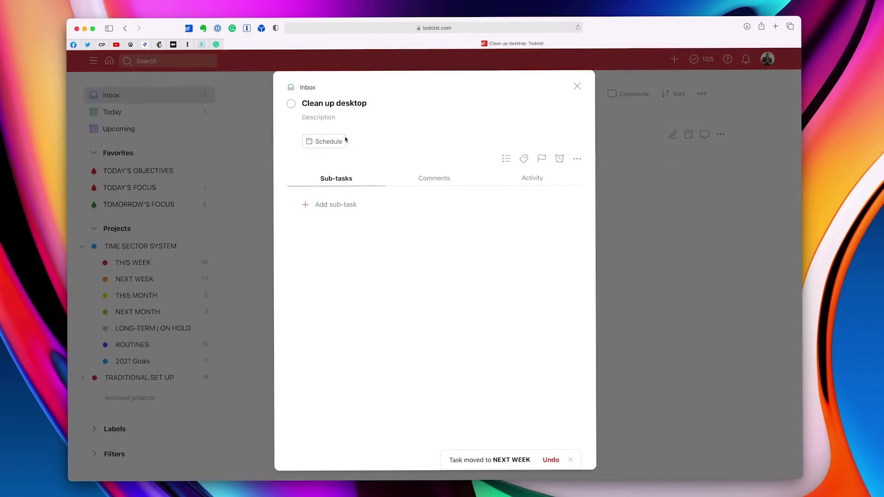
click(343, 140)
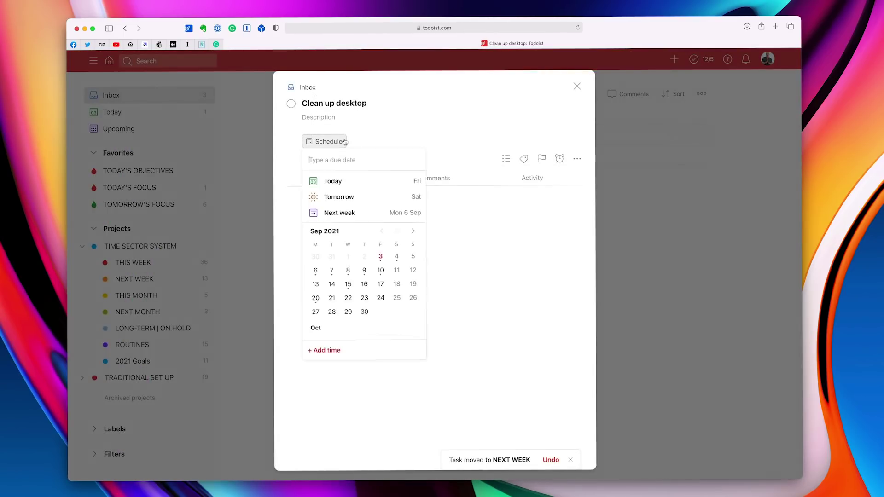
click(397, 257)
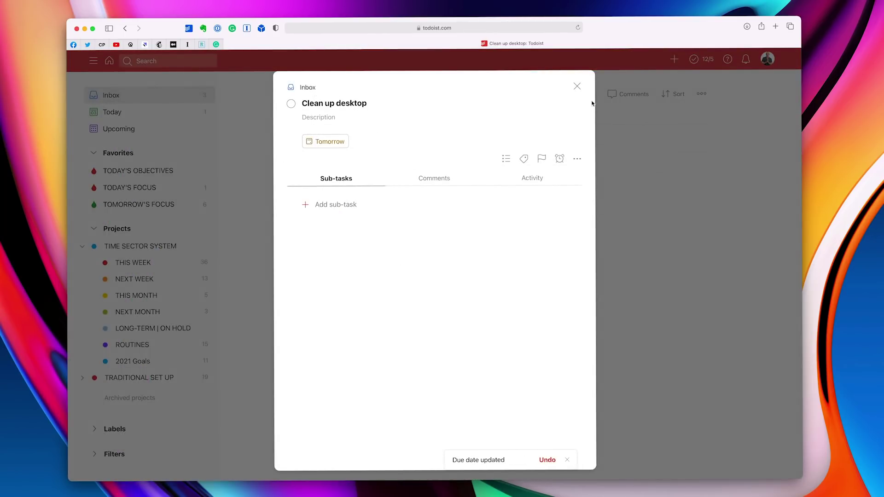
click(577, 87)
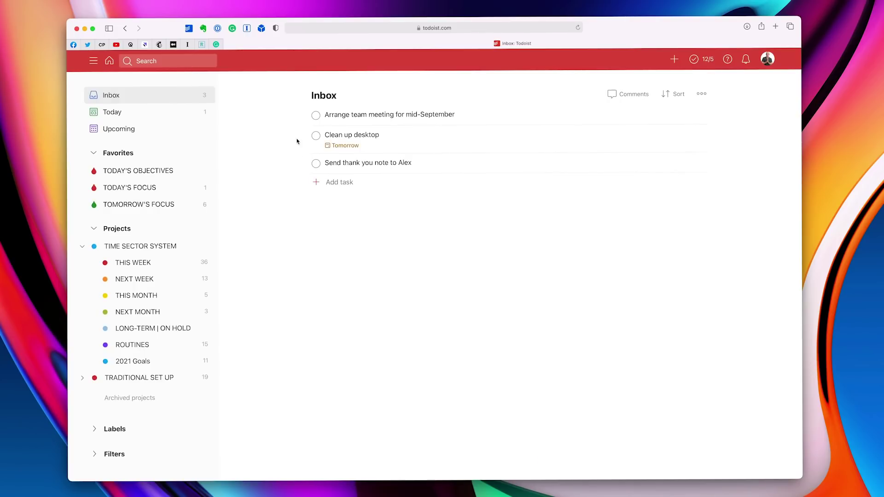
drag(304, 135, 169, 261)
- Move "Arrange team meeting for mid-September" to THIS WEEK, undo that move and place the task in NEXT WEEK instead
drag(299, 114, 298, 115)
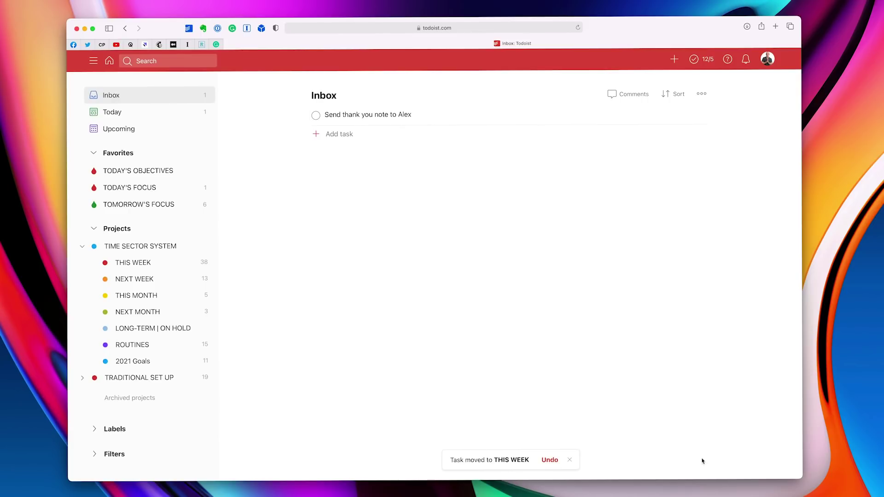
click(549, 460)
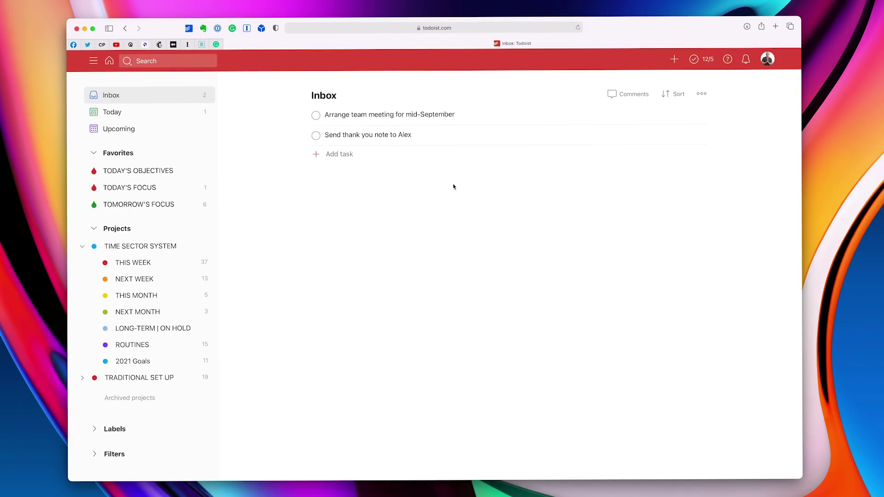
mouse_move(303, 115)
drag(302, 115, 149, 281)
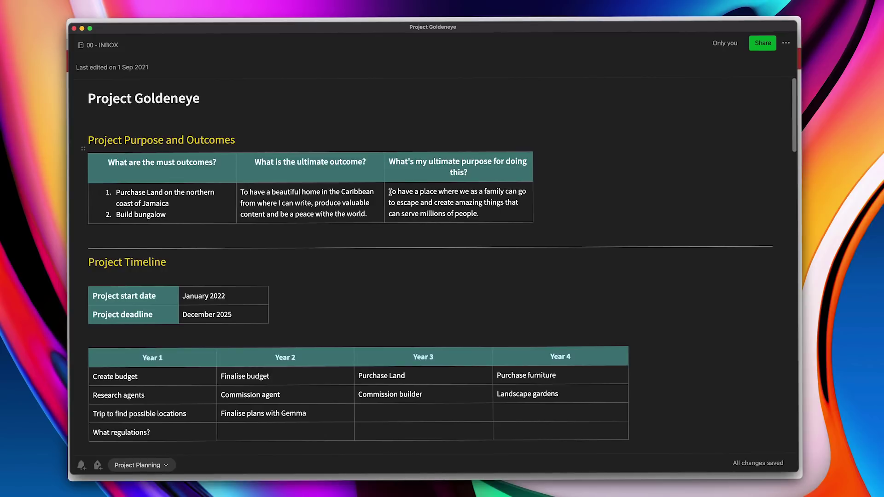
- In Evernote's Project Goldeneye note, highlight the ultimate purpose text and check off "Research land for sale in Jamaica"
triple_click(463, 213)
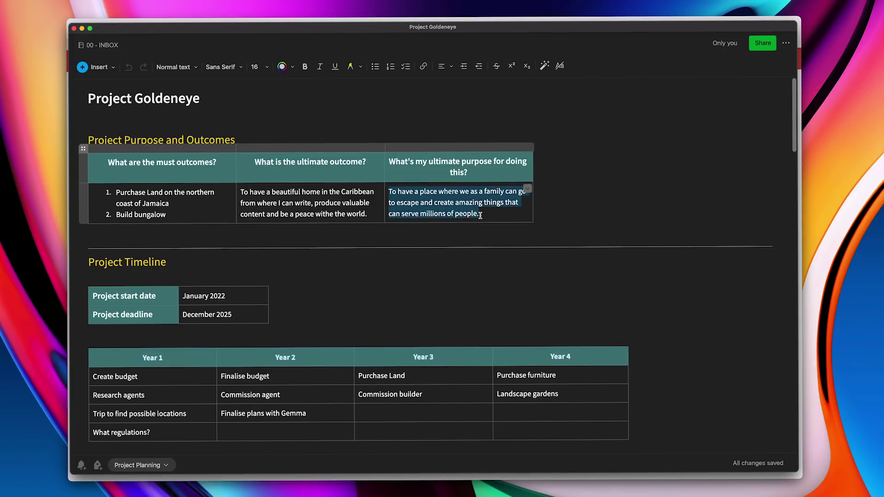
click(351, 67)
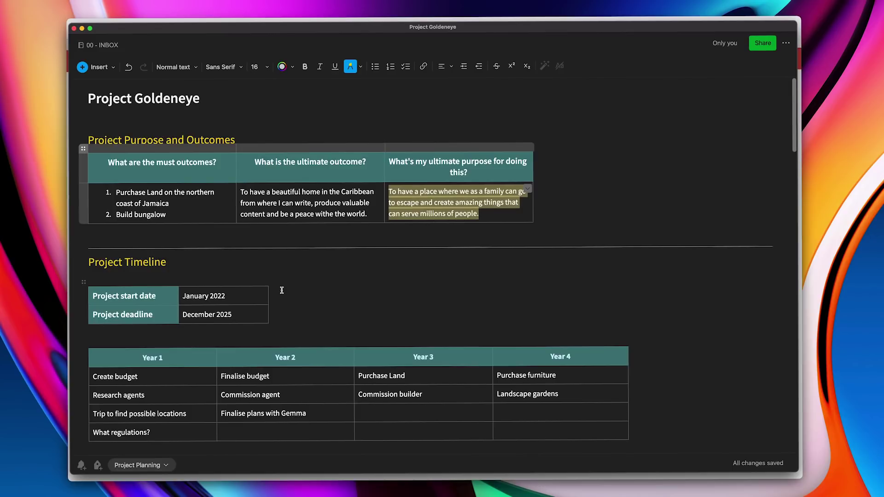
scroll(282, 276, down, 1)
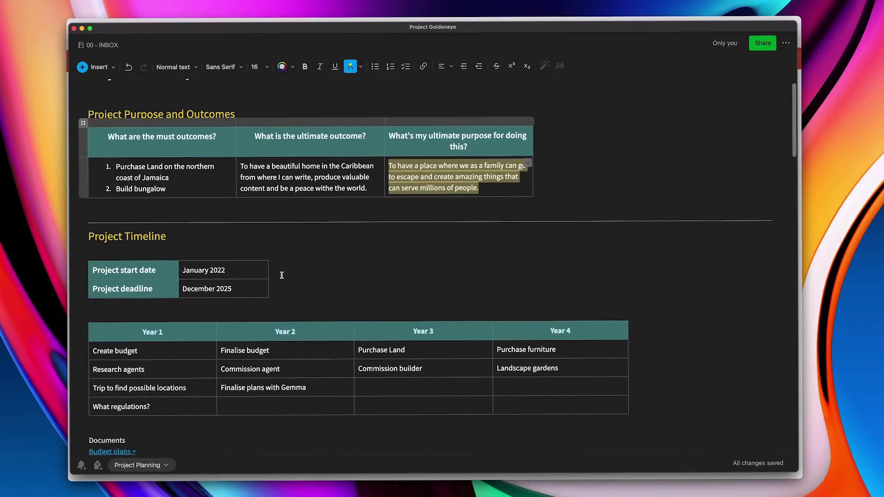
scroll(282, 276, down, 5)
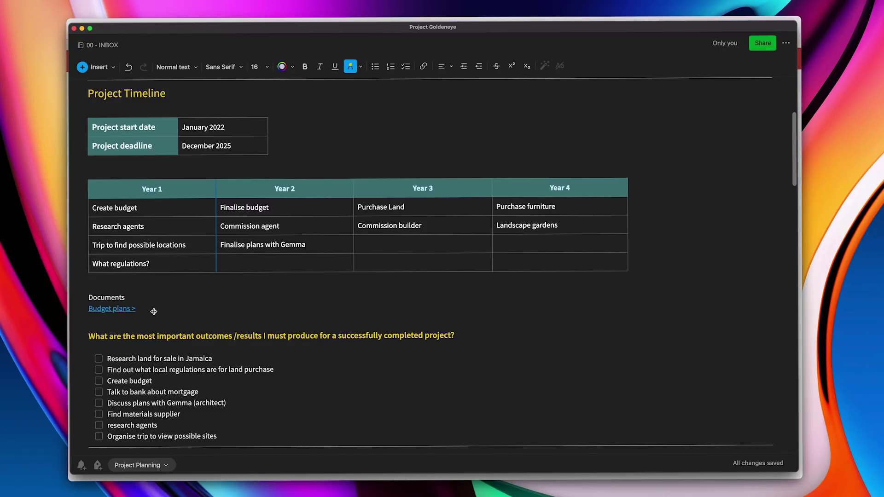
scroll(153, 312, down, 5)
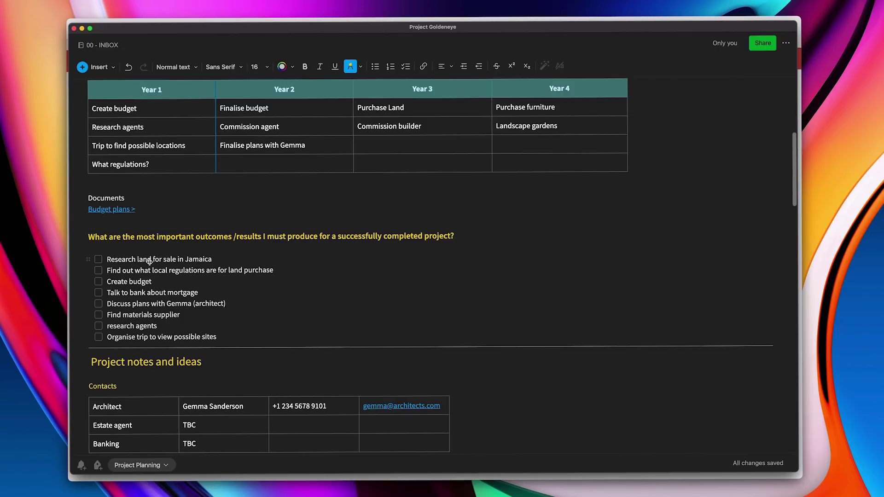
click(99, 260)
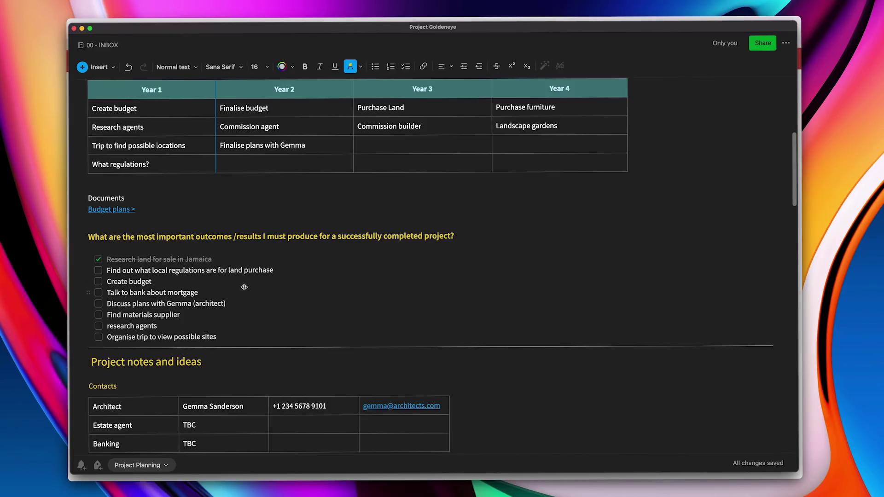
- Select the note's local regulations item and add it to the Todoist Inbox as "Find out what local regulations are for land purchase"
click(275, 271)
drag(274, 271, 106, 269)
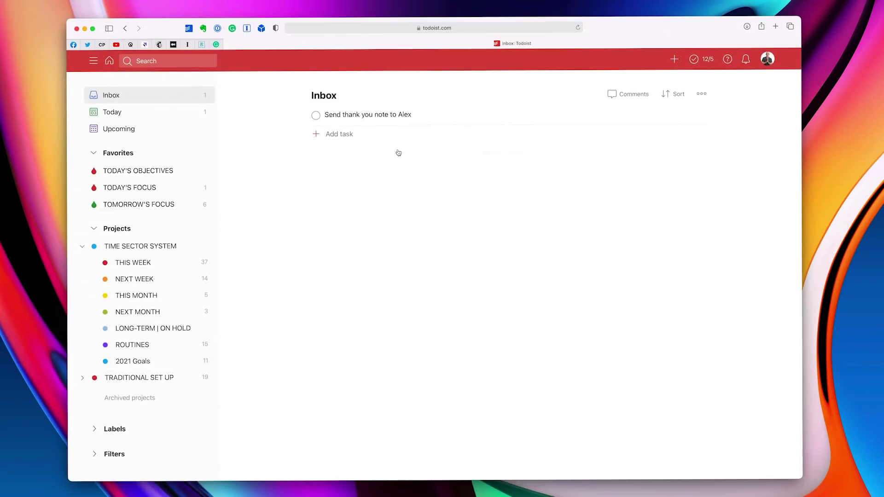
click(354, 136)
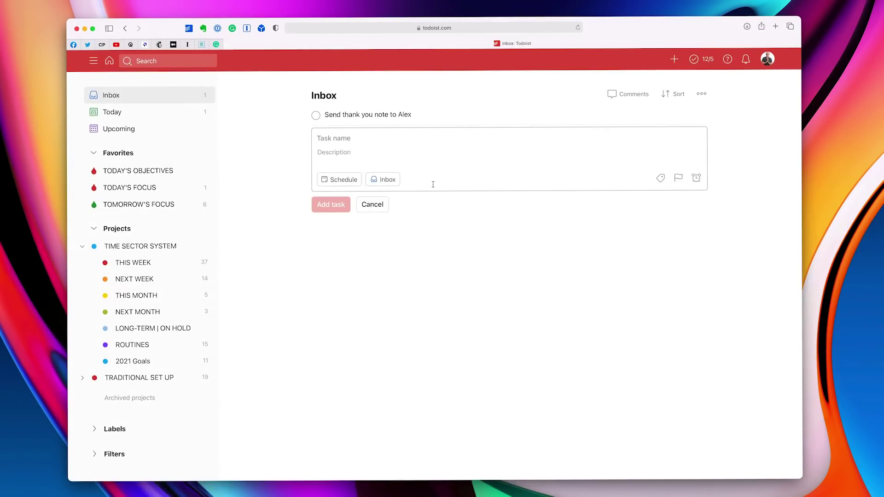
text(Find out what local regulations are for land purchase)
key(Return)
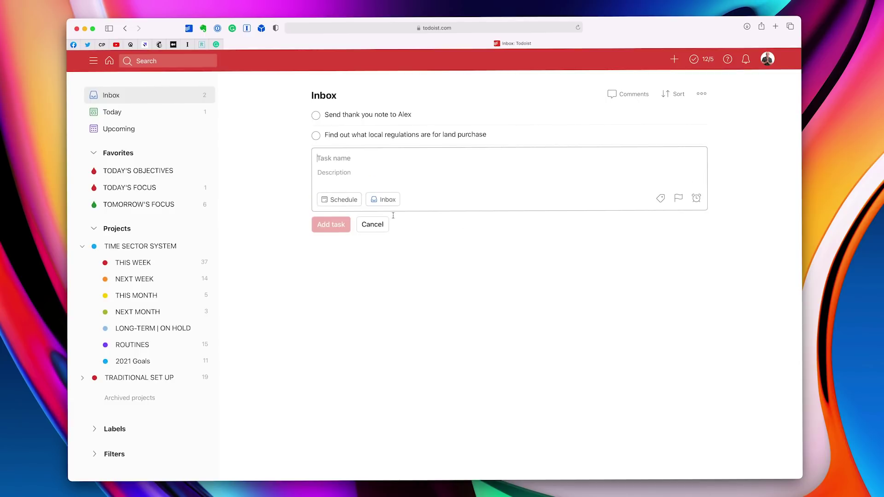
click(385, 225)
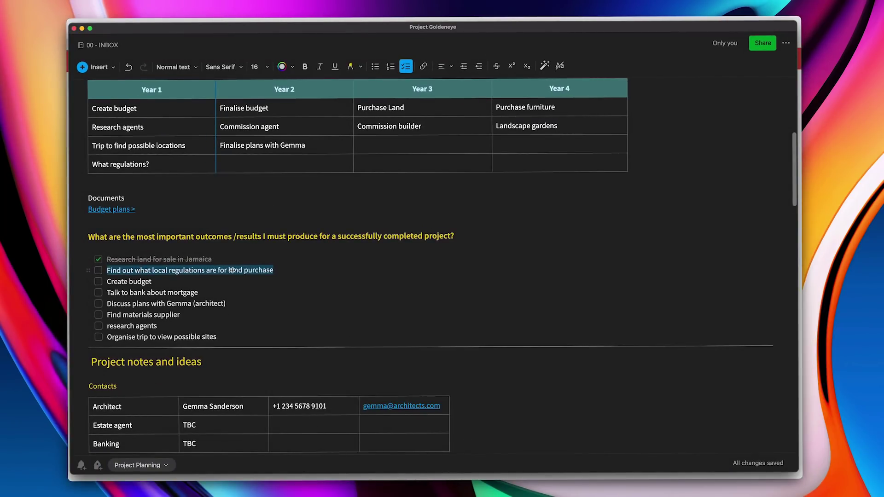
- Back in the Evernote project note, highlight the local regulations item and check off "research agents" and "Organise trip to view possible sites"
click(350, 67)
click(267, 299)
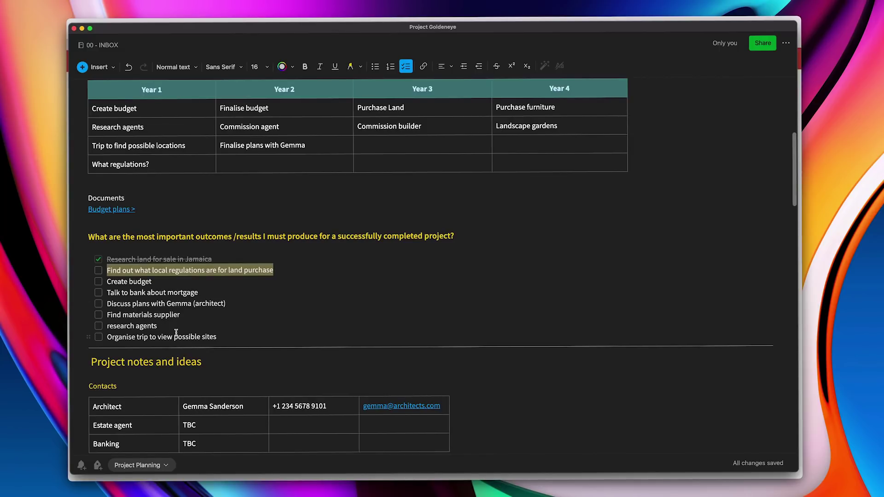
click(98, 336)
click(98, 327)
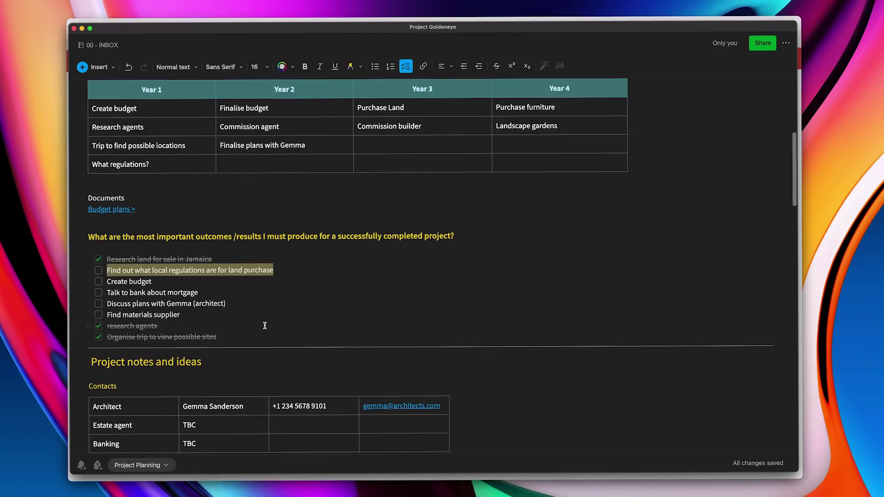
scroll(264, 326, down, 5)
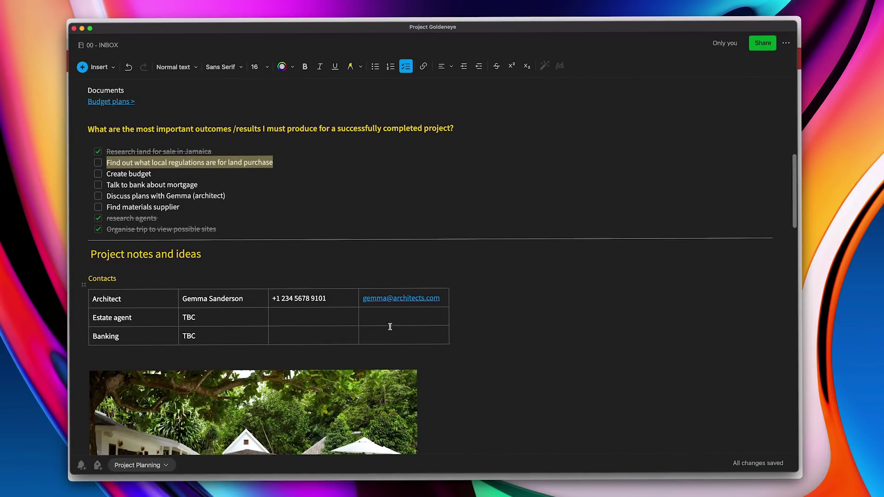
- Look through the Project Goldeneye note's contacts, inspiration pictures and project timeline
mouse_move(406, 301)
scroll(478, 321, down, 5)
scroll(477, 321, down, 9)
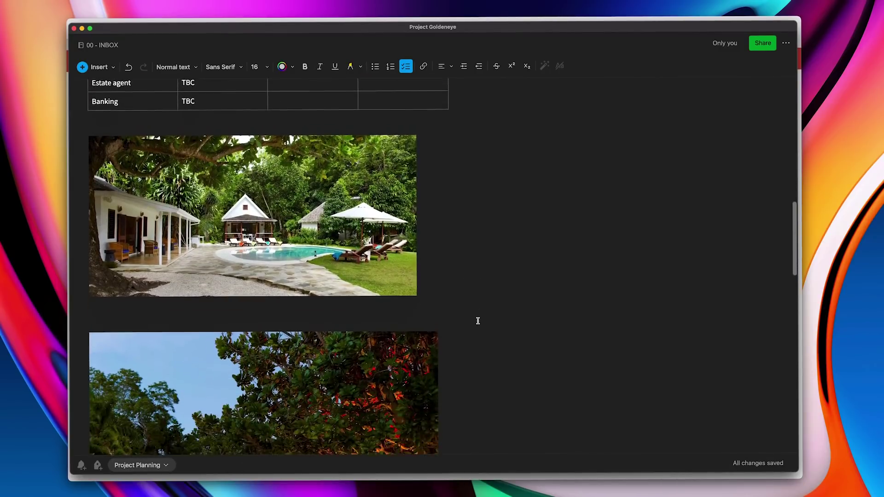
scroll(478, 321, down, 15)
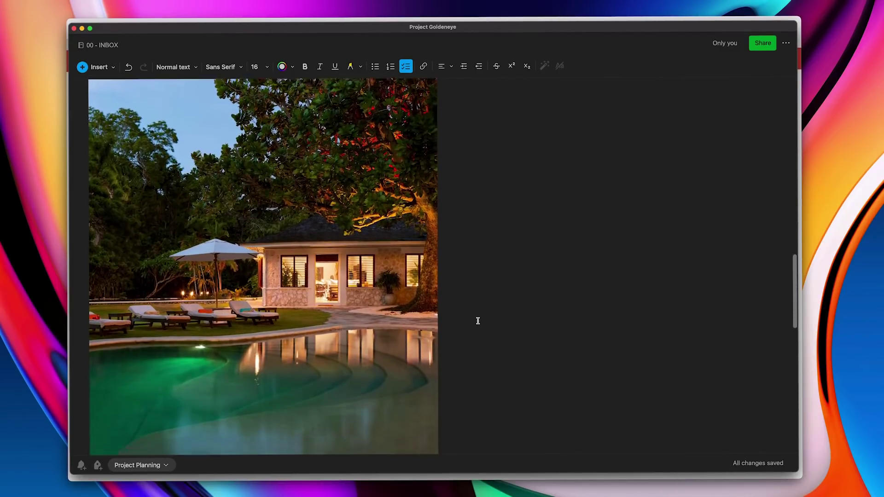
scroll(478, 308, down, 2)
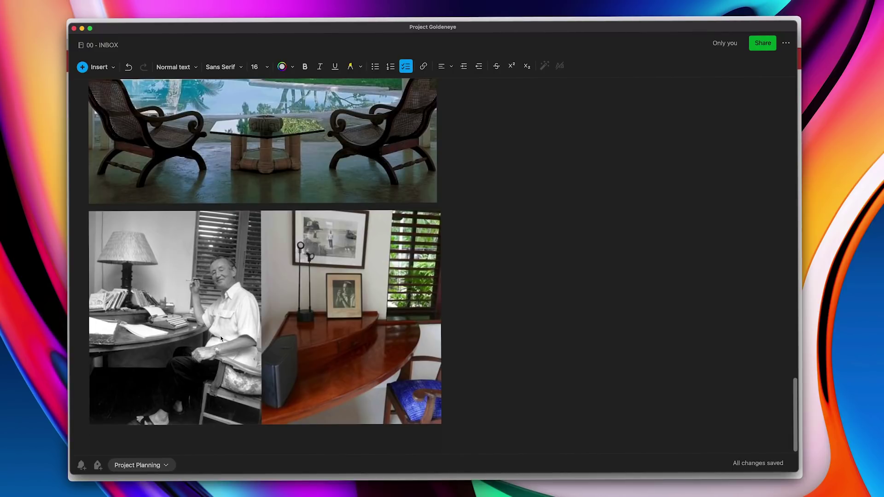
scroll(221, 336, up, 20)
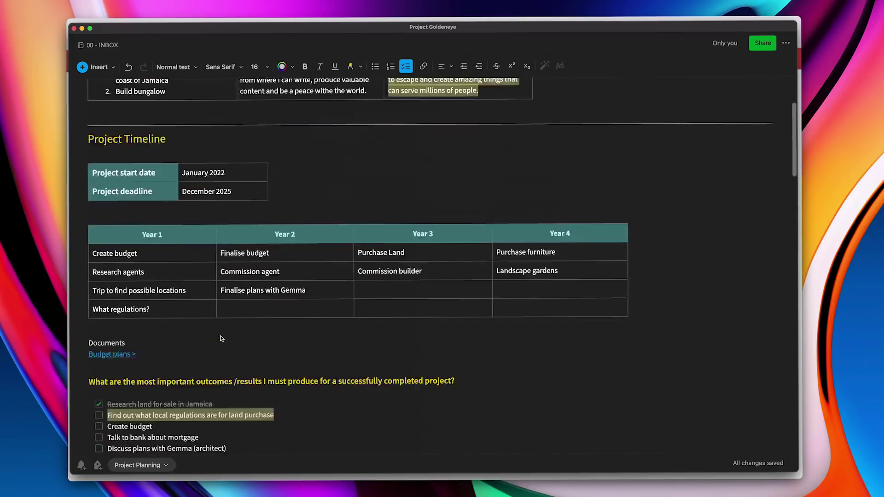
scroll(221, 336, down, 3)
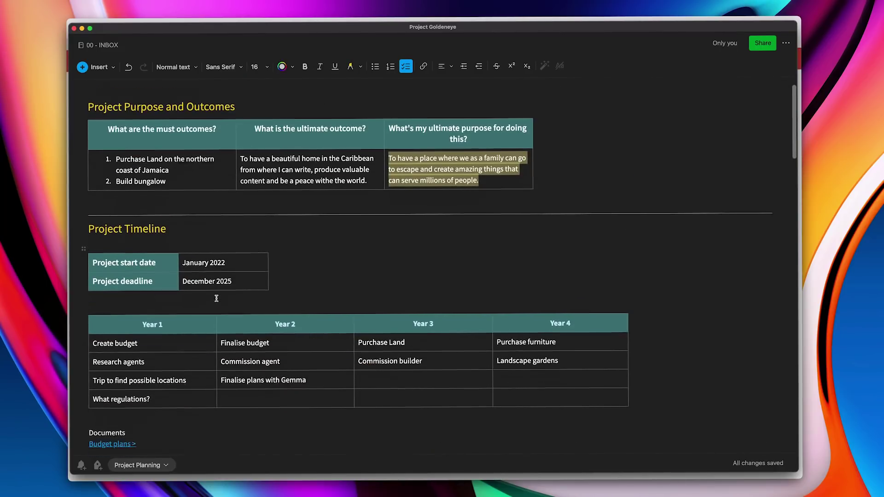
scroll(278, 257, down, 2)
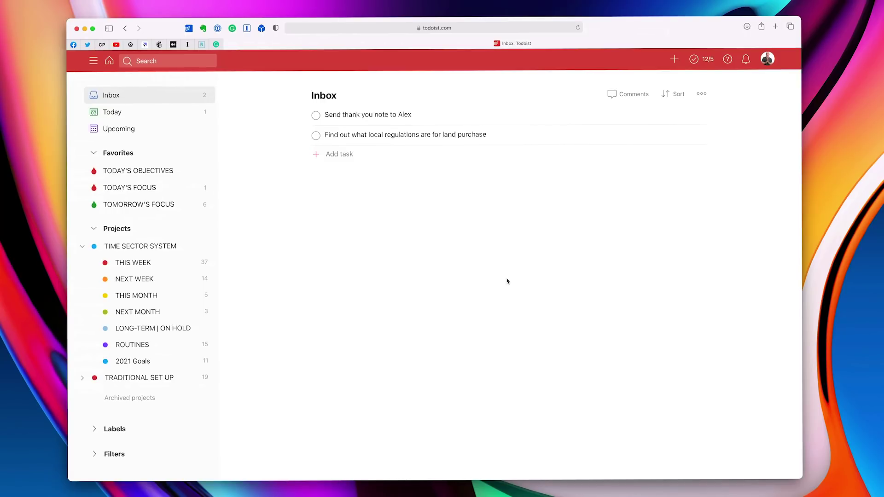
- In the Todoist Inbox, schedule "Find out what local regulations are for land purchase" for Wednesday 8 September and move it to THIS WEEK
click(394, 136)
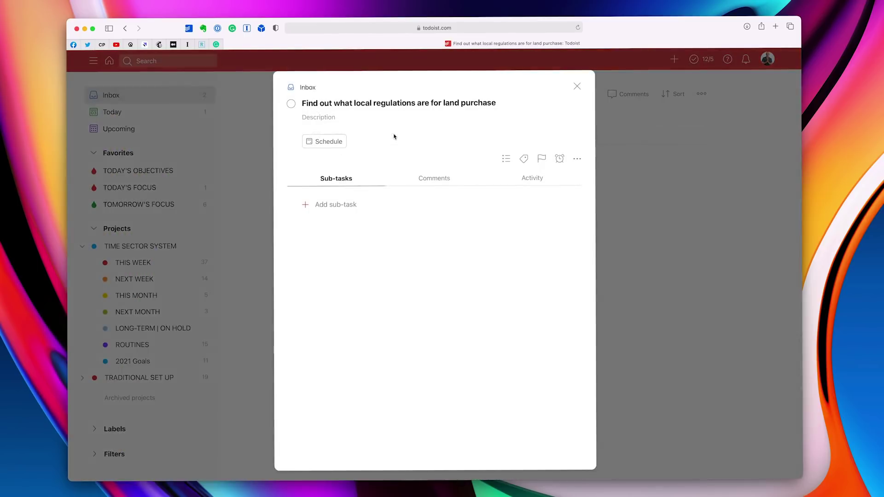
click(330, 141)
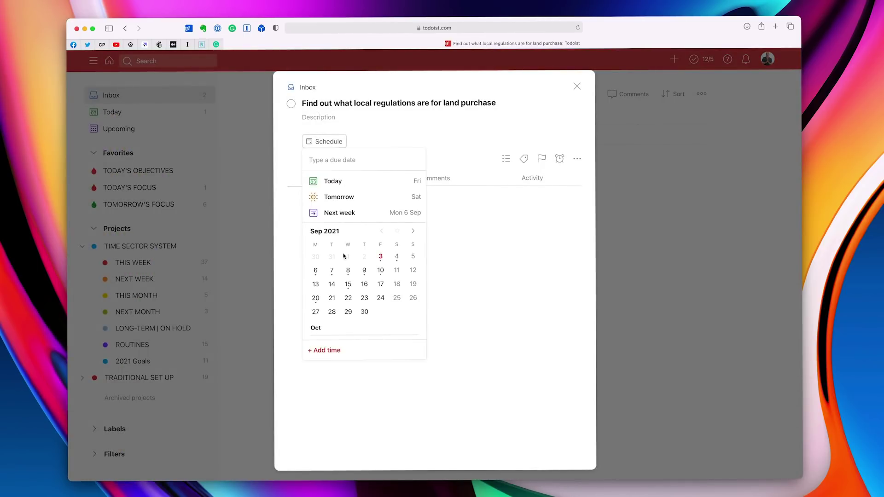
click(347, 272)
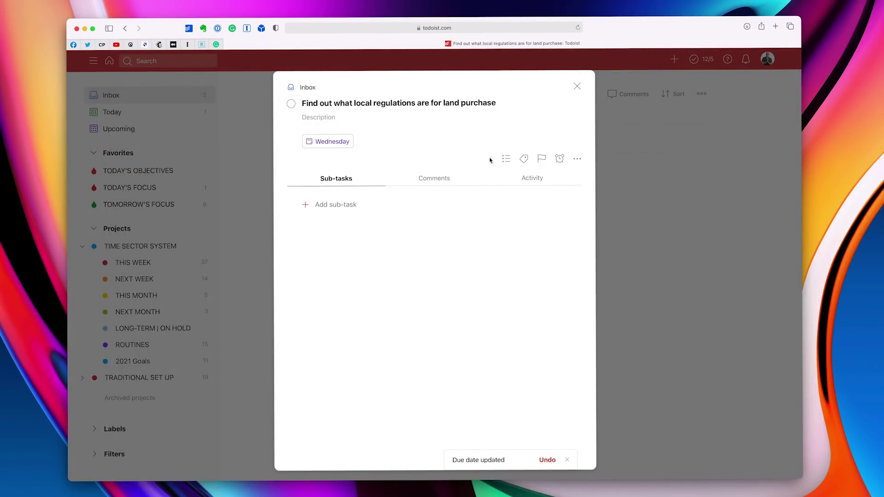
click(506, 159)
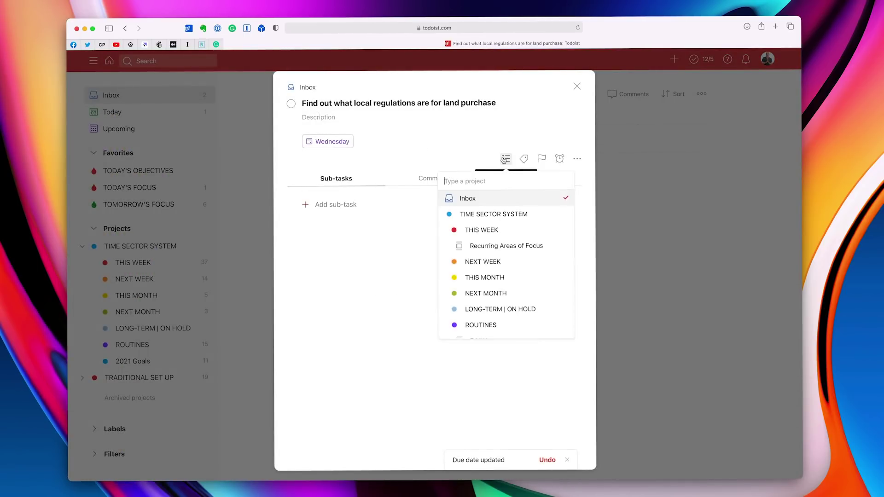
click(487, 229)
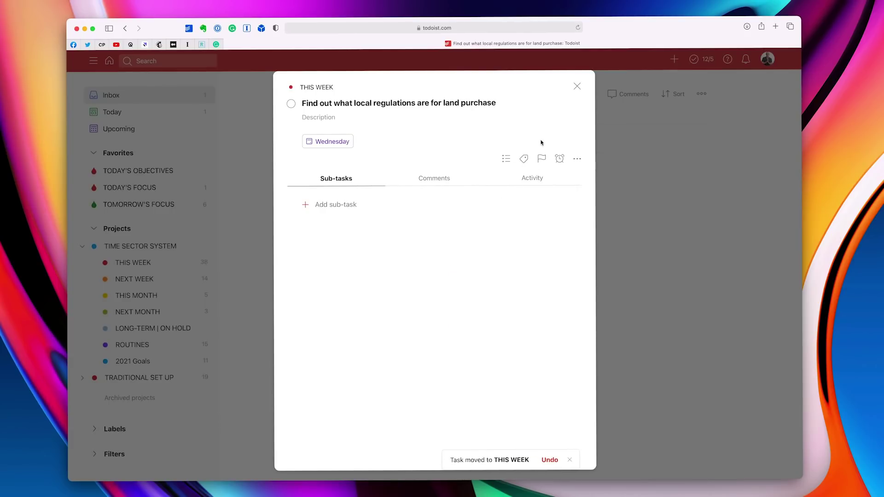
click(577, 86)
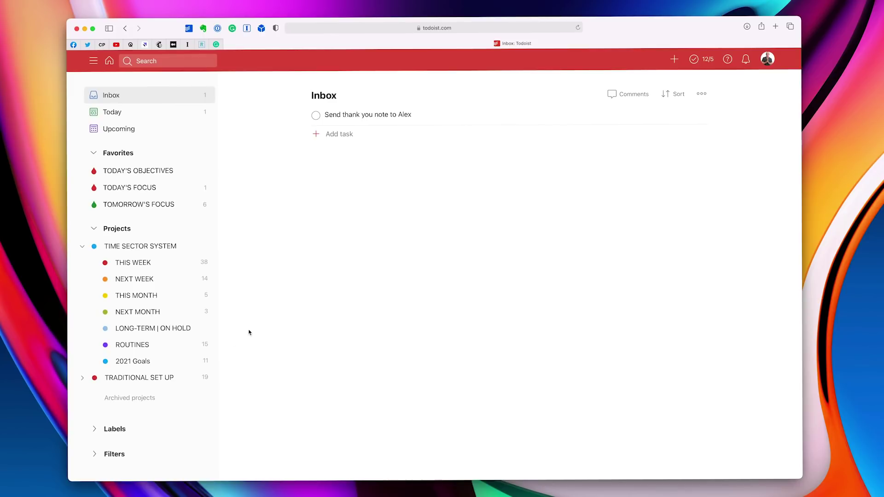
- Expand the TRADITIONAL SET UP project and open its Goldeneye Project task list
click(85, 380)
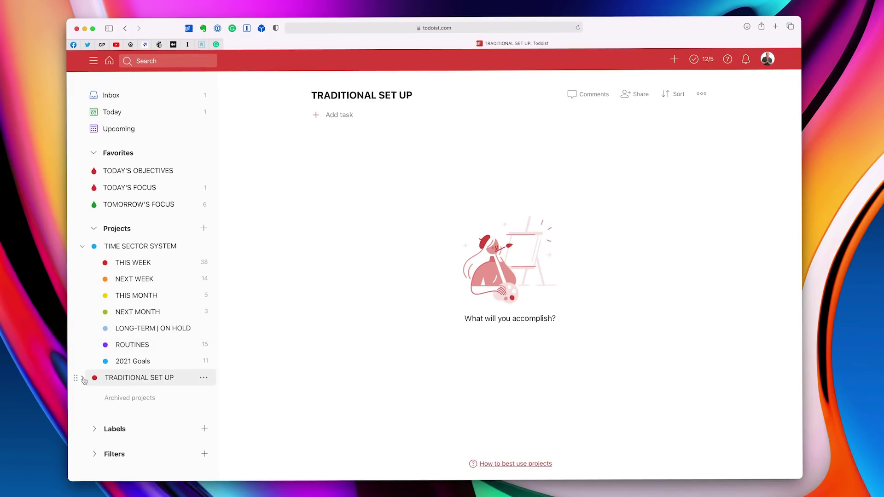
click(84, 380)
scroll(139, 387, down, 2)
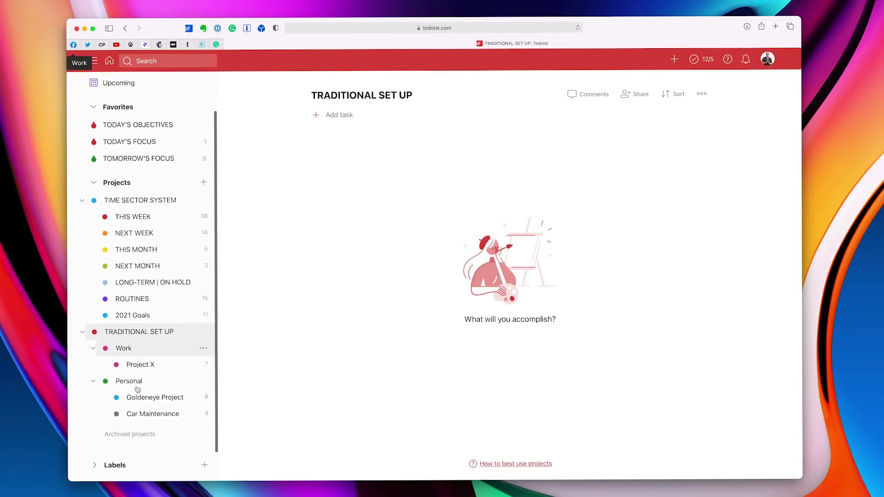
click(155, 396)
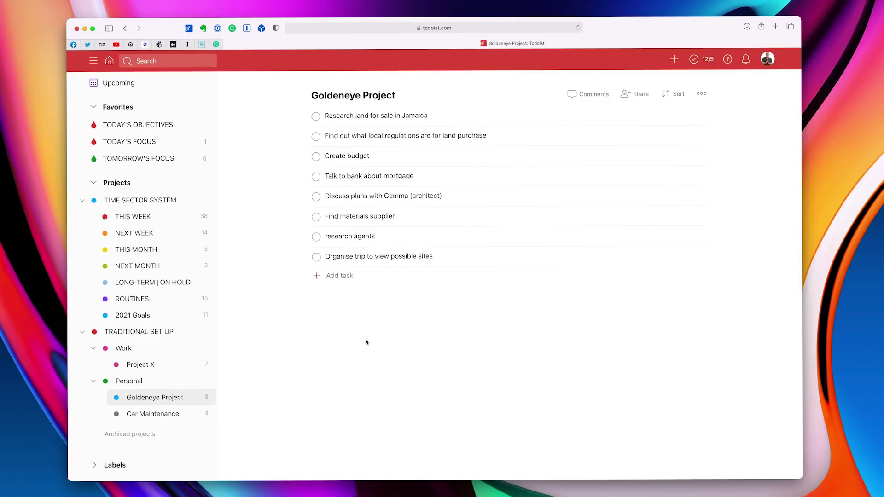
- Switch to Evernote and review the Project Goldeneye note's purpose, timeline, outcome checklist, contacts and pictures
key(ctrl+Up)
click(362, 302)
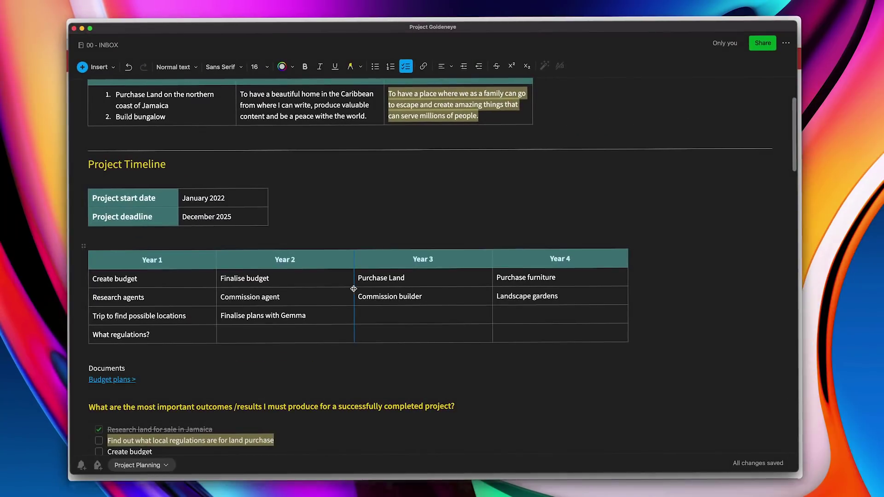
scroll(354, 288, up, 4)
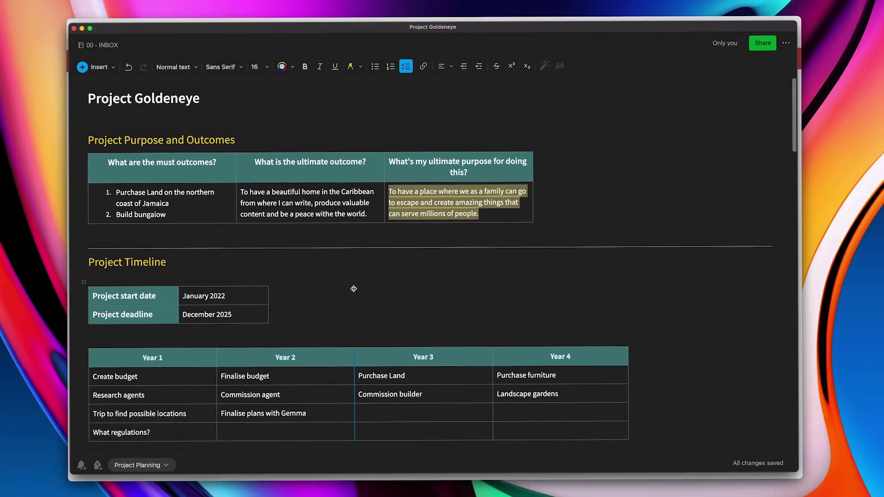
scroll(354, 289, down, 2)
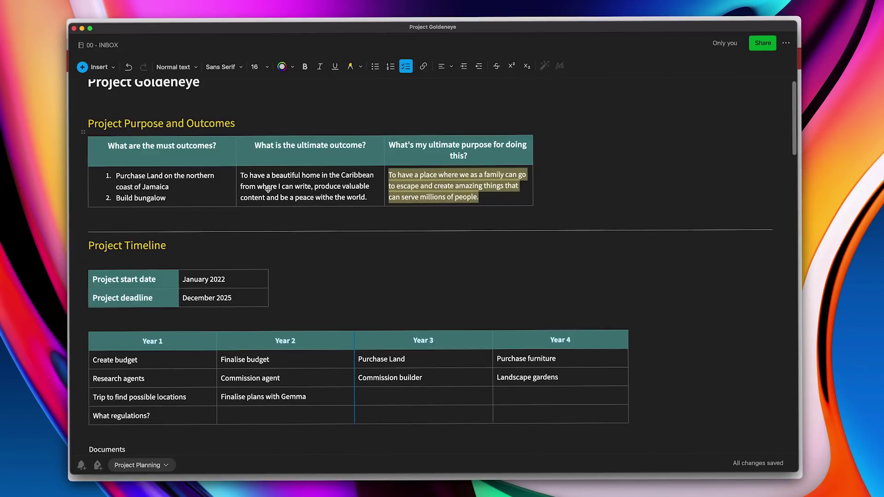
scroll(265, 220, down, 5)
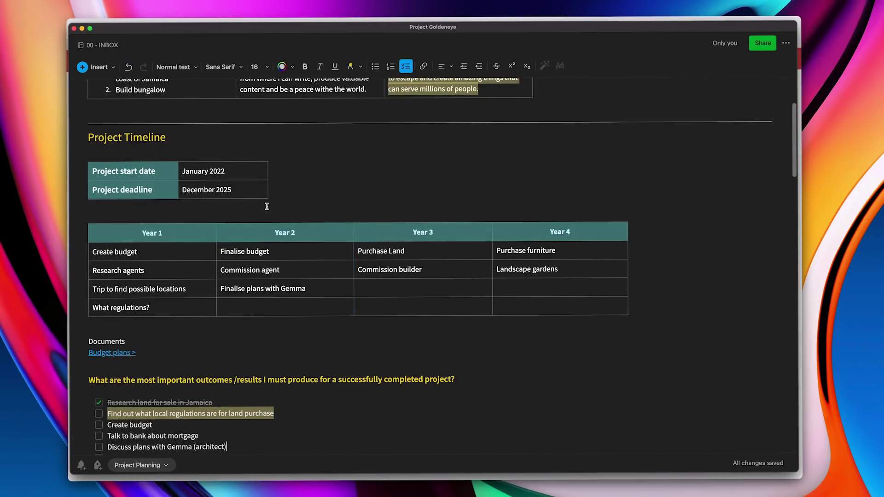
scroll(253, 196, down, 1)
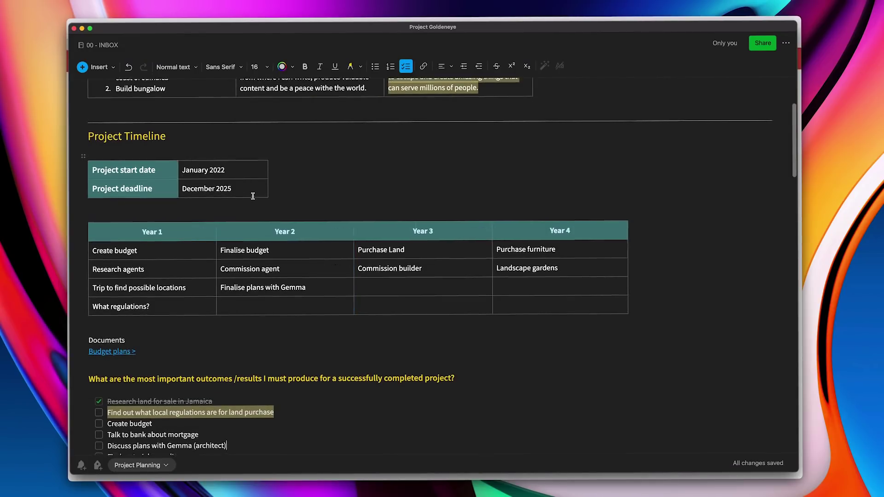
scroll(253, 197, down, 2)
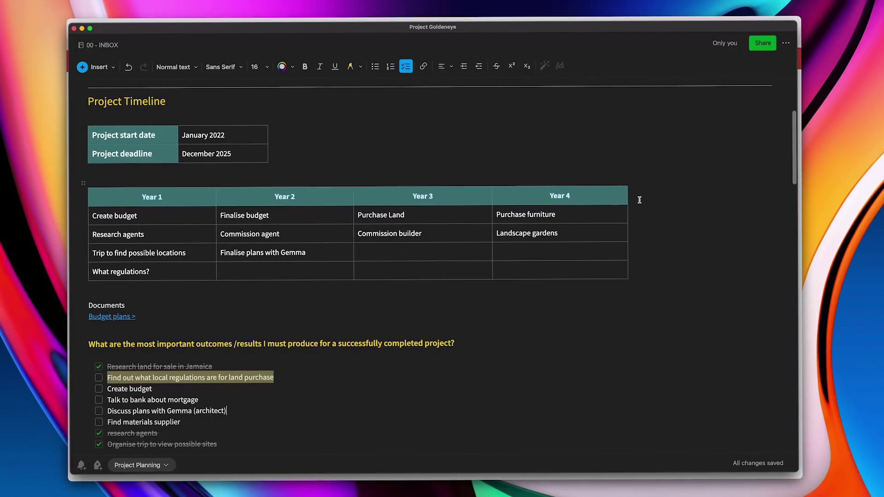
scroll(152, 258, down, 5)
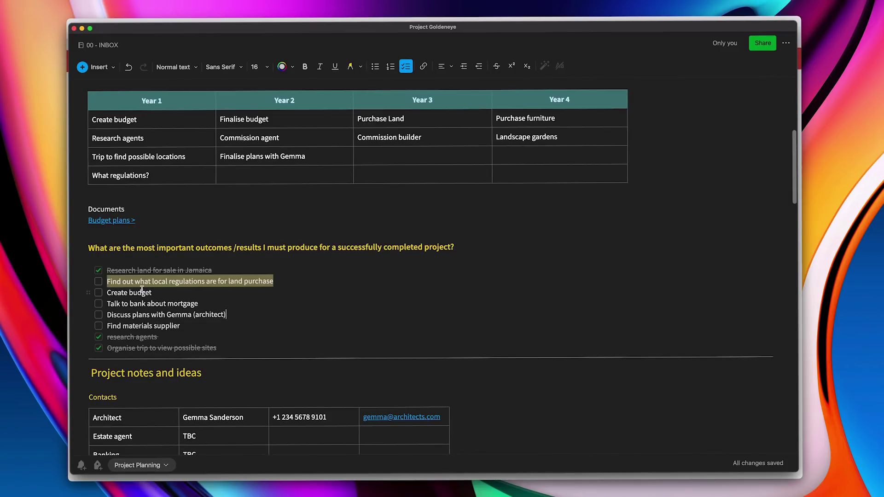
scroll(142, 289, down, 5)
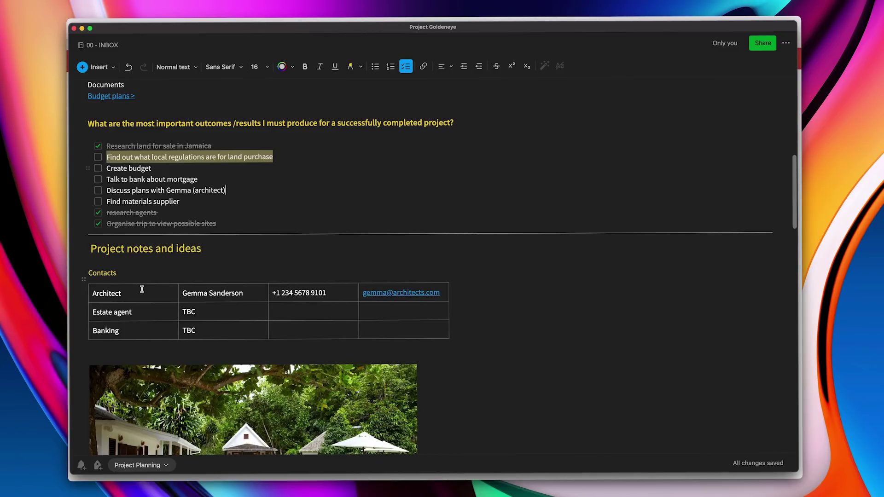
scroll(142, 289, down, 15)
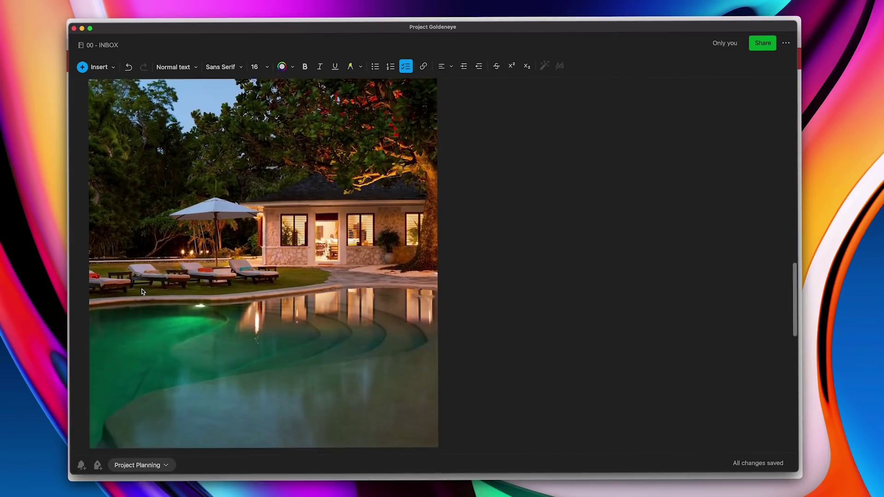
scroll(142, 291, down, 1)
scroll(142, 291, up, 20)
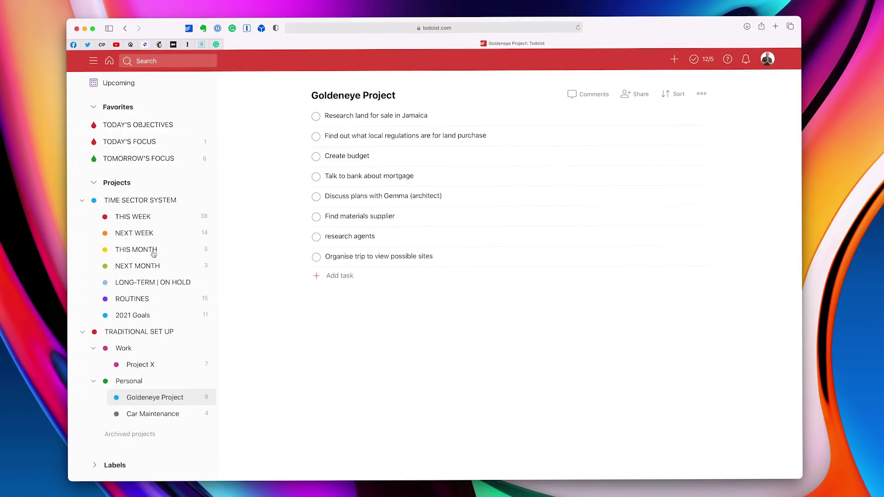
- Back in Todoist, view THIS WEEK and add the task "Work on Project Goldeneye" to the Inbox
click(133, 222)
scroll(134, 97, up, 3)
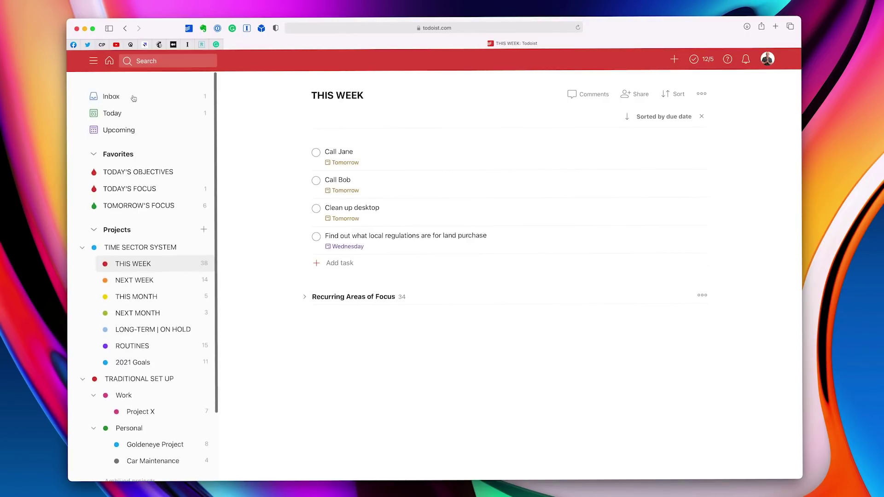
click(117, 99)
click(357, 137)
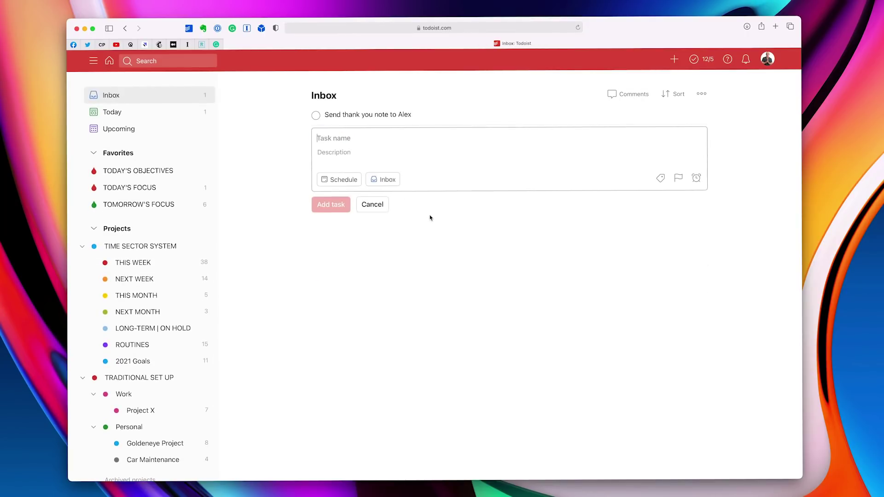
text(Work on )
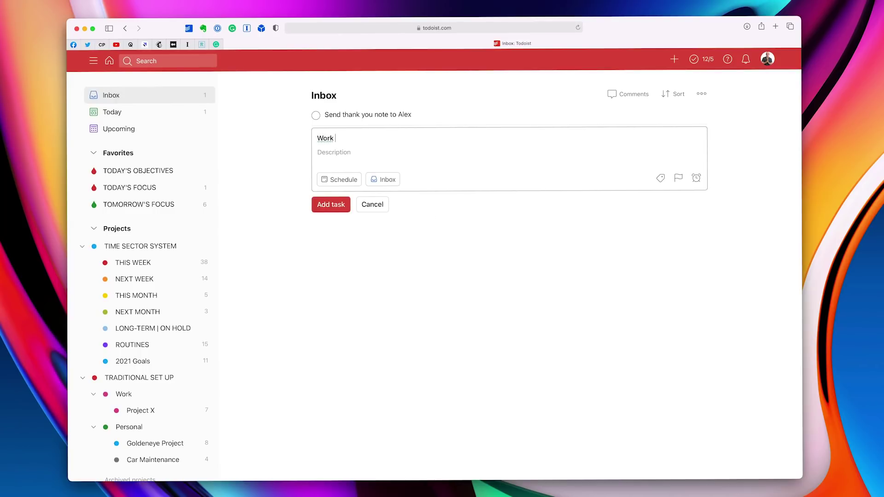
text(Project Goldeneye)
click(329, 205)
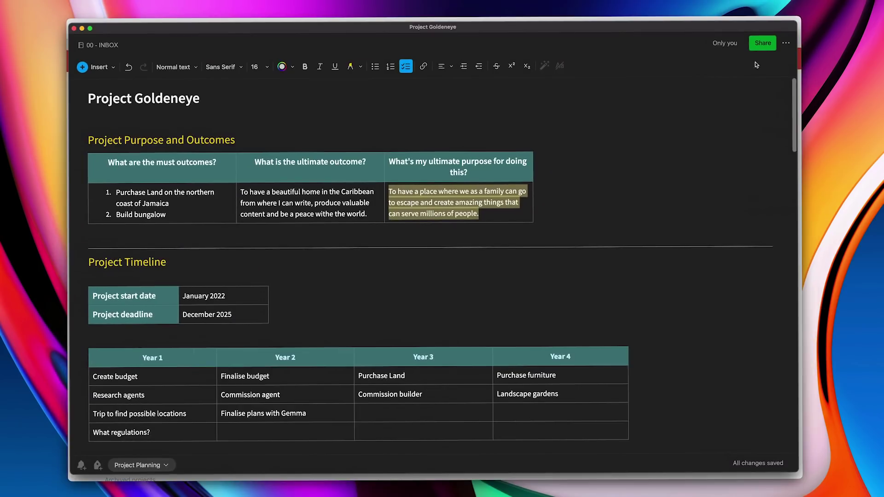
- In Evernote, copy the internal app link of the Project Goldeneye note
click(785, 45)
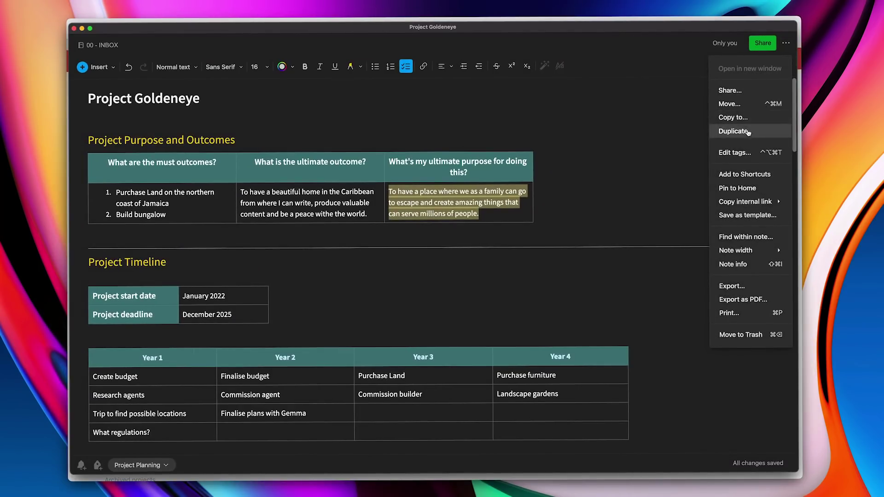
mouse_move(739, 201)
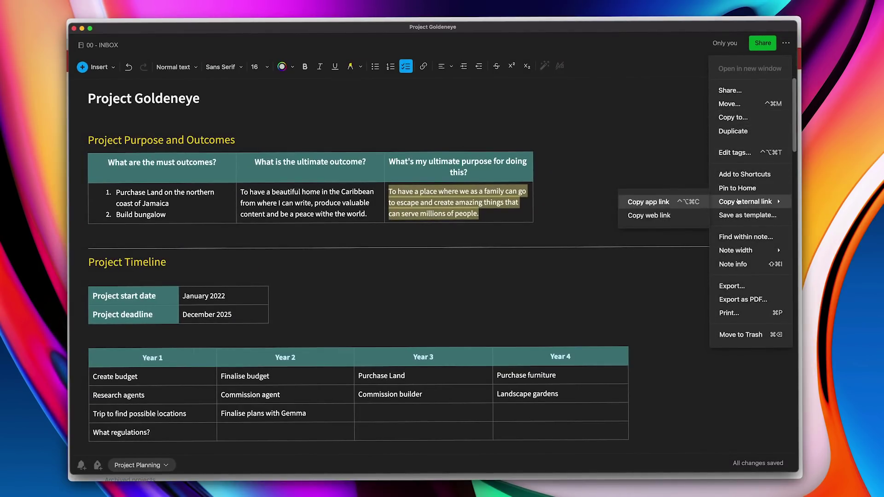
click(645, 205)
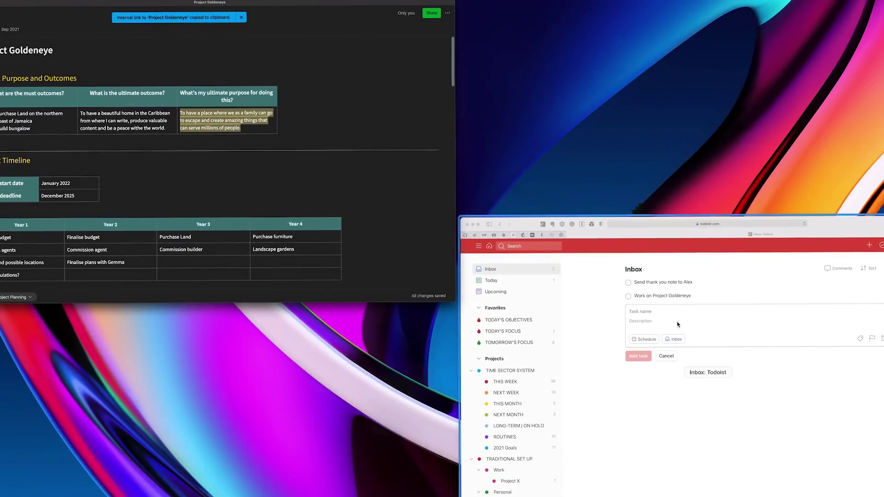
- Switch to Todoist, open the Inbox task "Work on Project Goldeneye" and paste the copied Evernote note link before its name
click(677, 322)
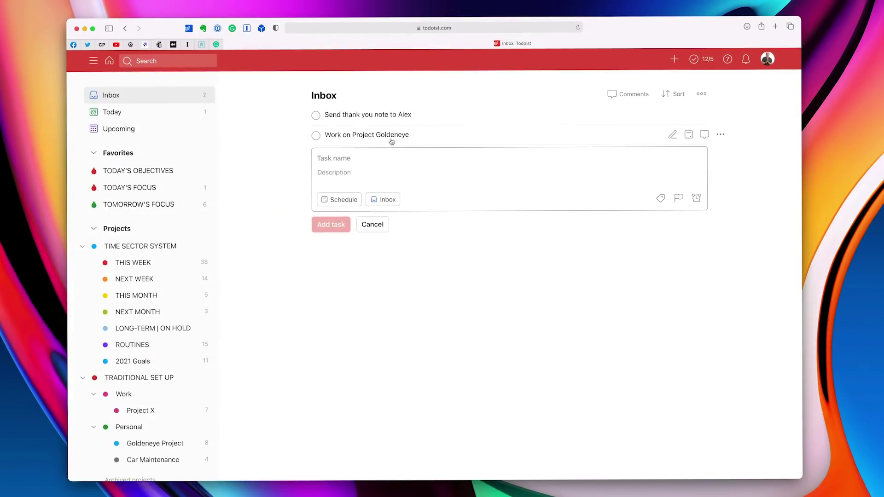
click(388, 135)
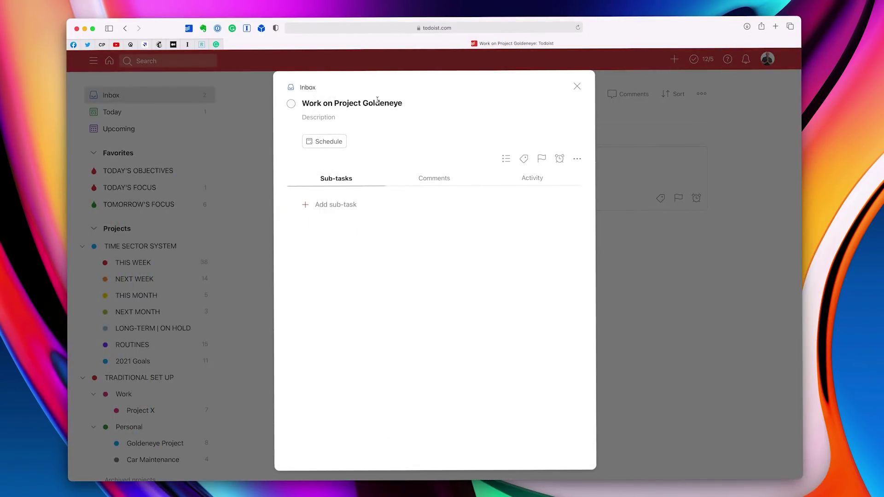
click(318, 104)
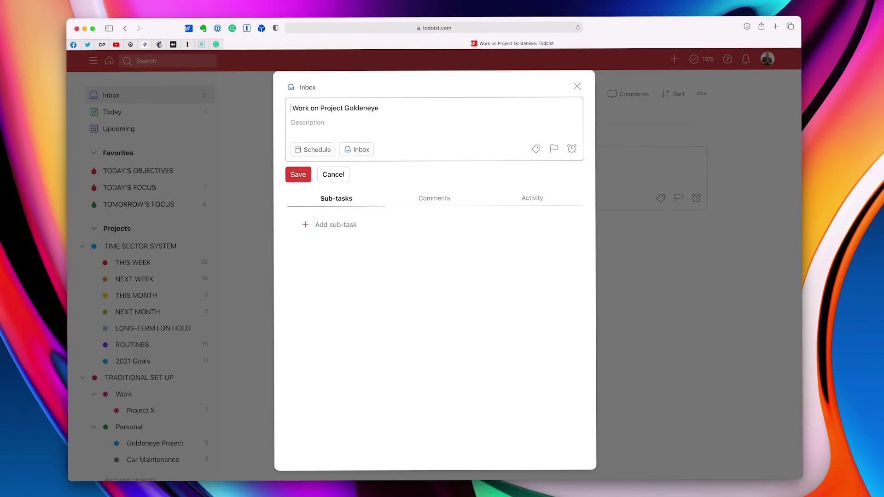
key(super+v)
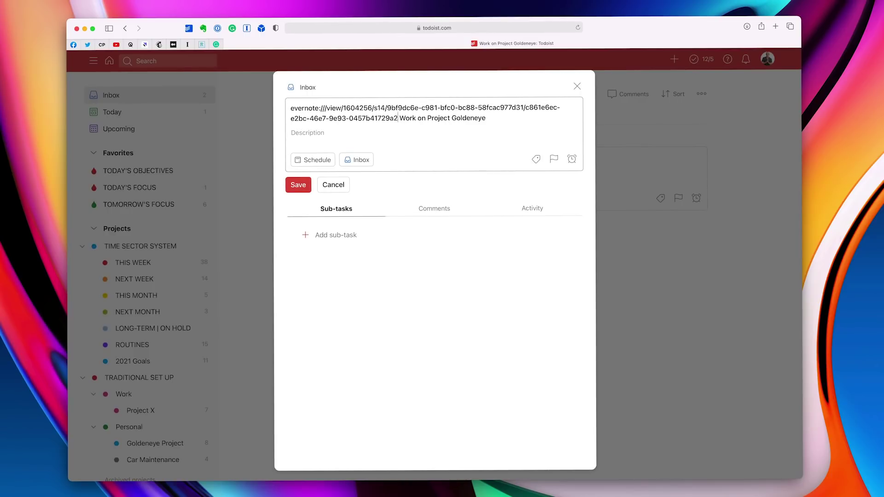
- Enclose "Work on Project Goldeneye" in parentheses after the link, save and close the task, and dismiss the empty new-task form
key(Right)
text(()
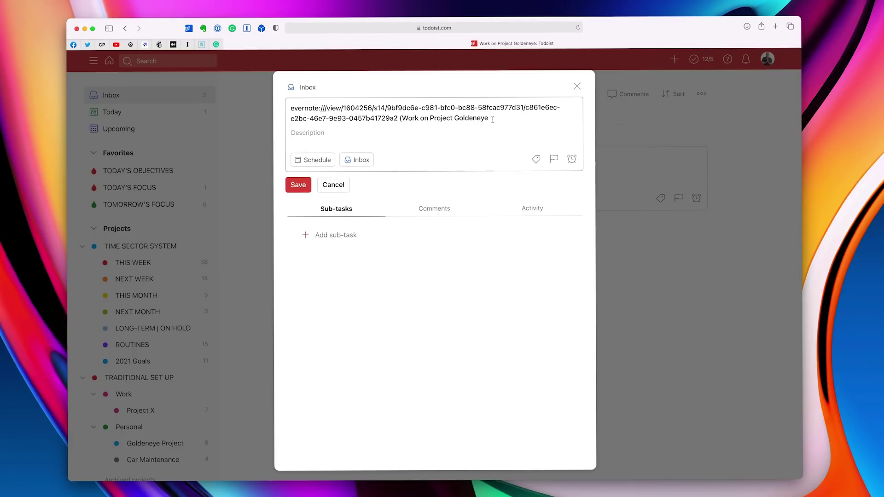
key(super+Right)
text())
click(307, 187)
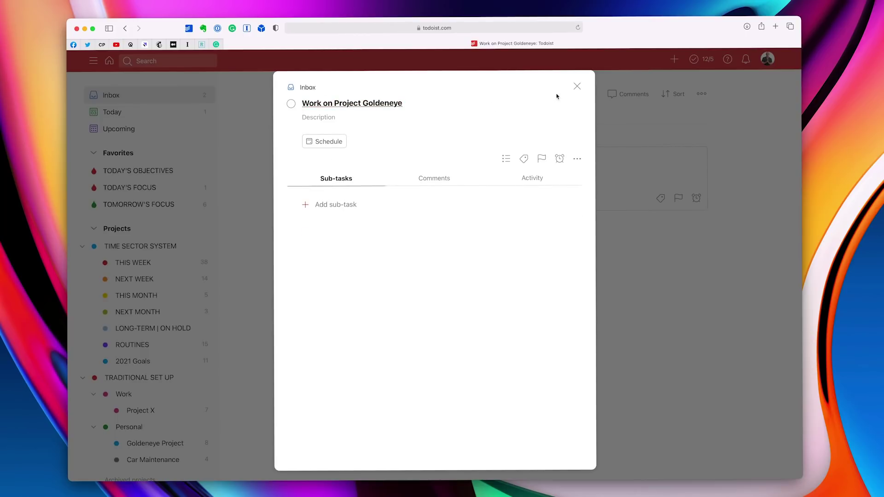
click(576, 86)
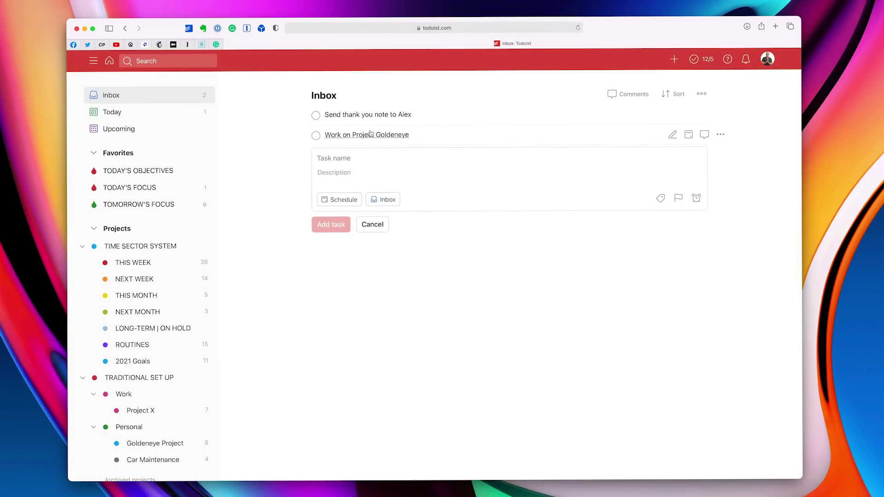
click(372, 226)
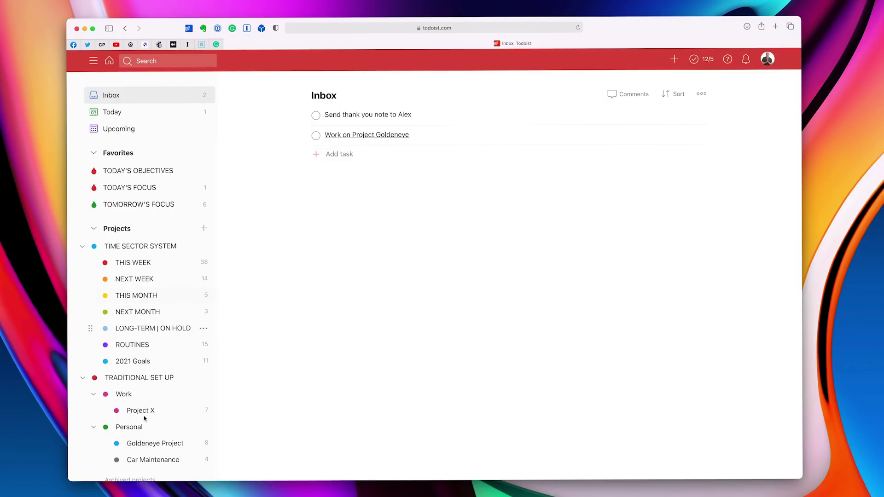
- Switch to the Project Goldeneye note in Evernote and review its purpose, timeline, outcome checklist, contacts and picture
scroll(145, 418, down, 3)
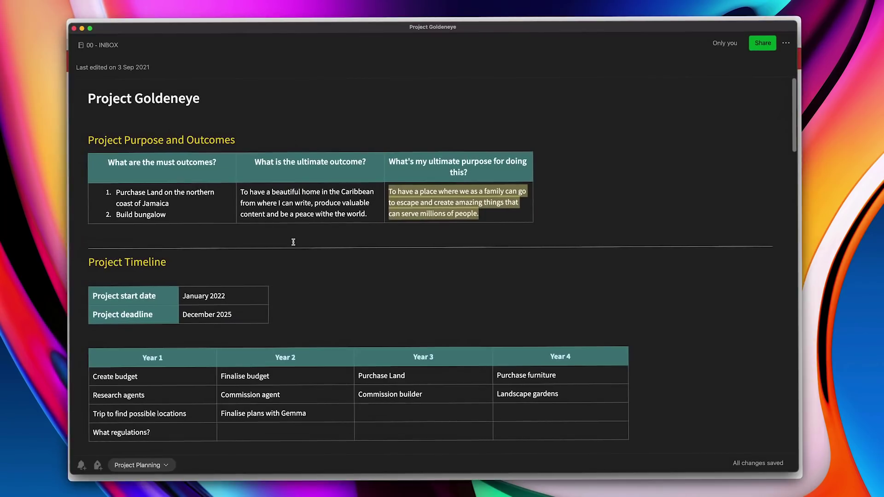
scroll(388, 270, down, 5)
scroll(387, 271, up, 6)
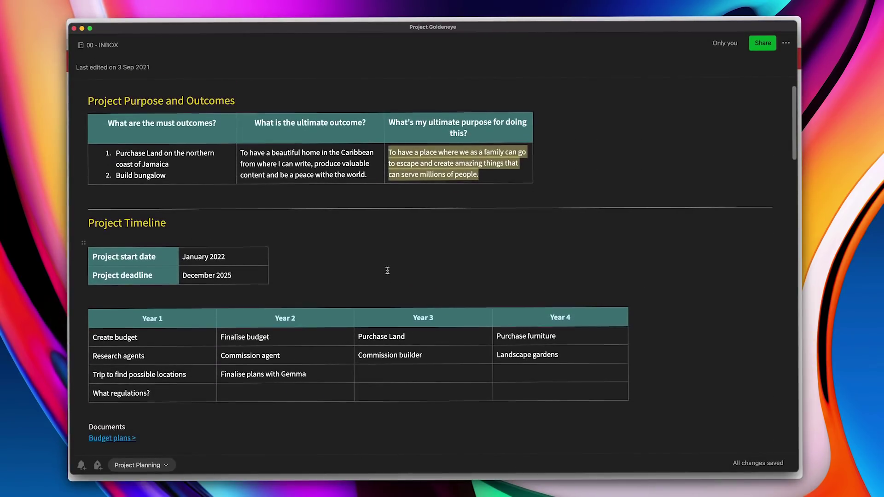
scroll(387, 270, down, 6)
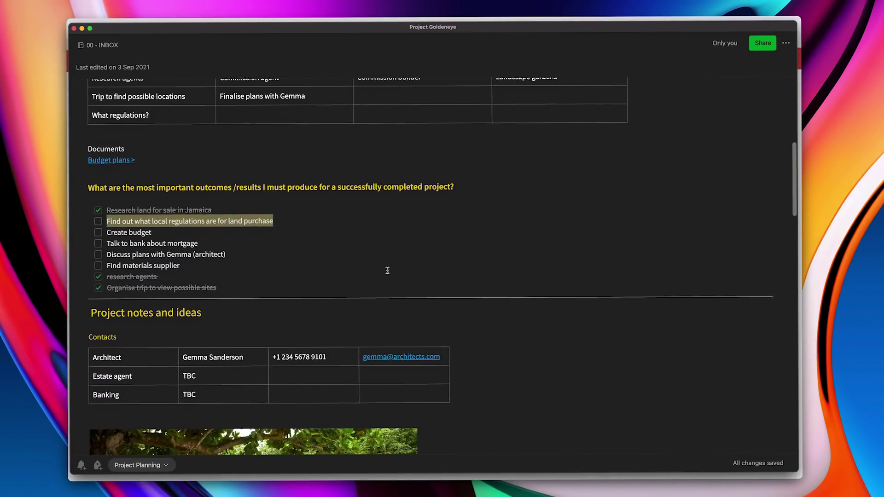
scroll(387, 271, down, 3)
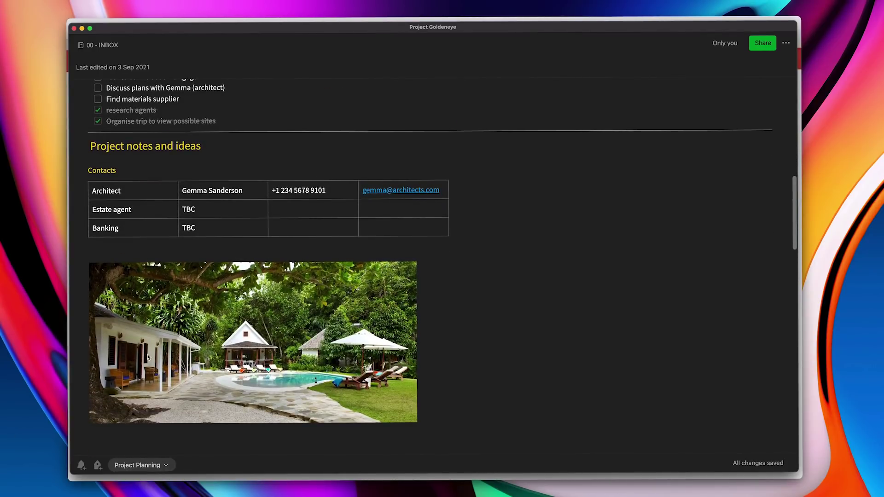
scroll(432, 330, up, 10)
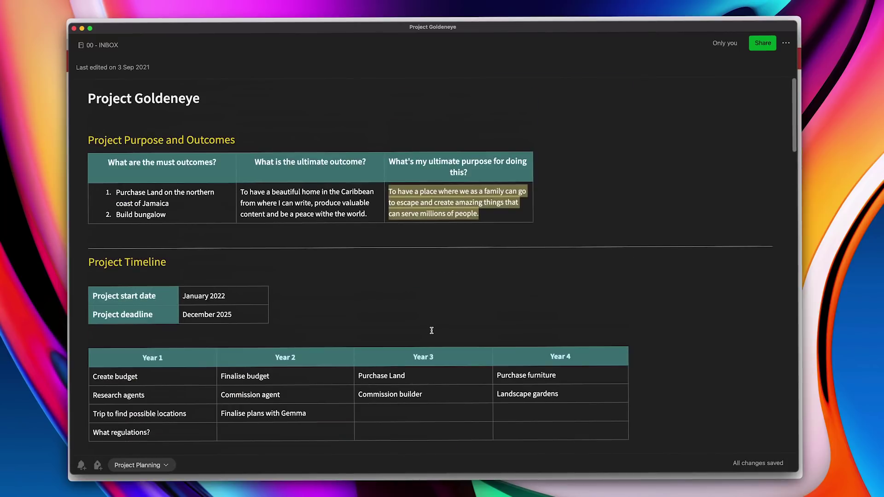